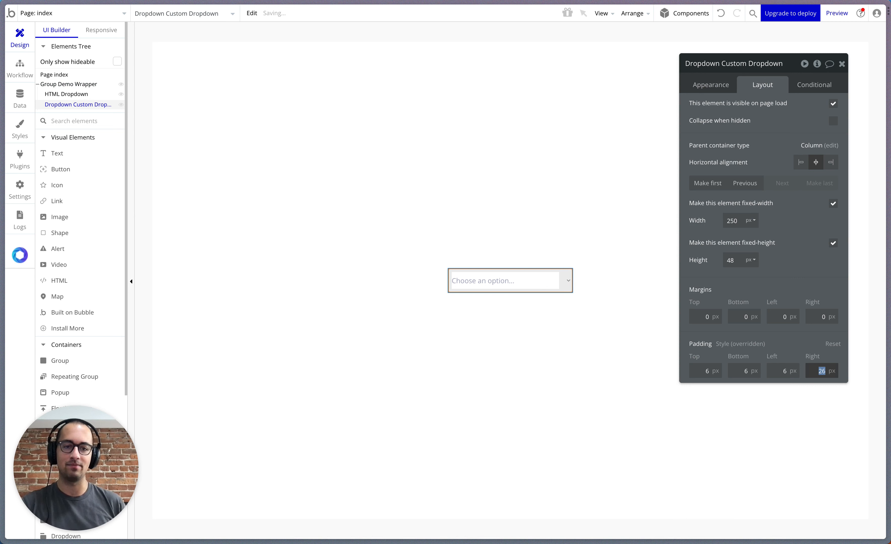
Step: Set the custom dropdown's right padding to 6 px
{"action": "type", "text": "16"}
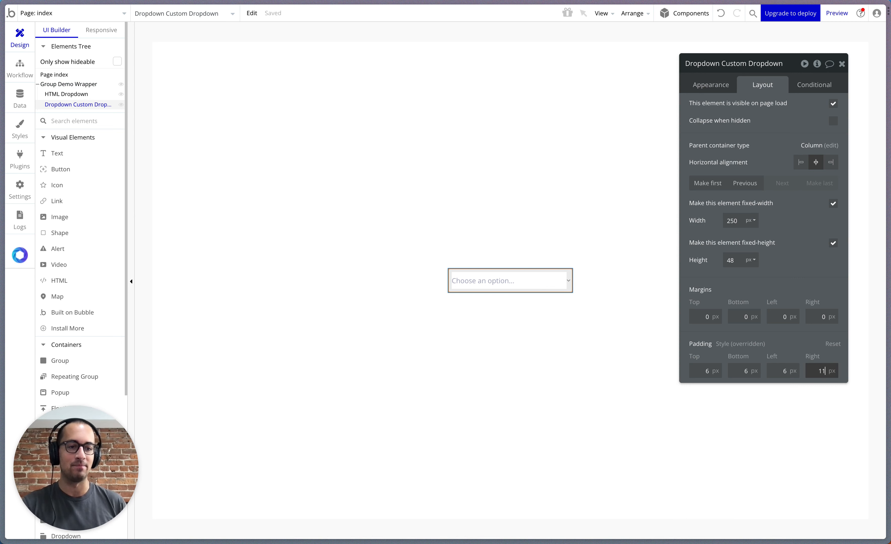
{"action": "key", "text": "BackSpace"}
{"action": "key", "text": "BackSpace"}
{"action": "type", "text": "6"}
{"action": "left_click", "coordinate": [456, 241]}
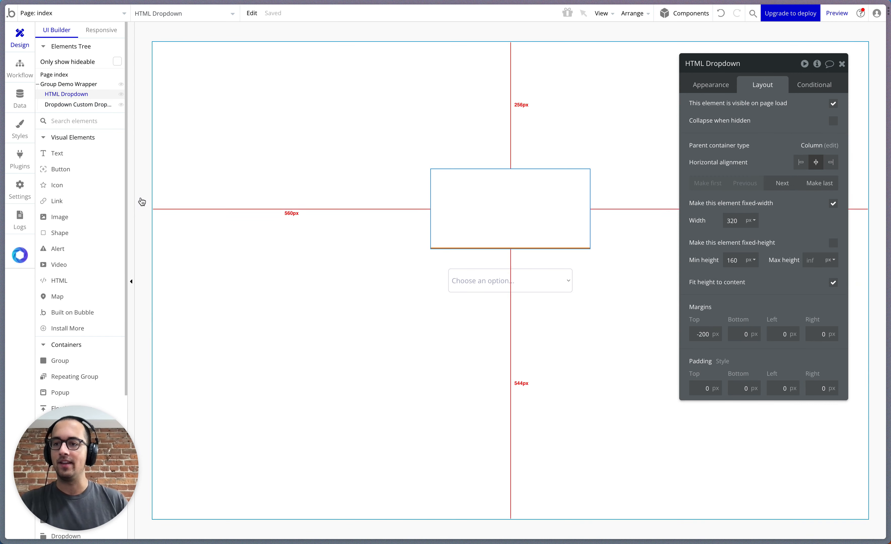
Step: Switch to the running page preview and inspect the dropdown element in the browser's developer tools
{"action": "left_click", "coordinate": [31, 174]}
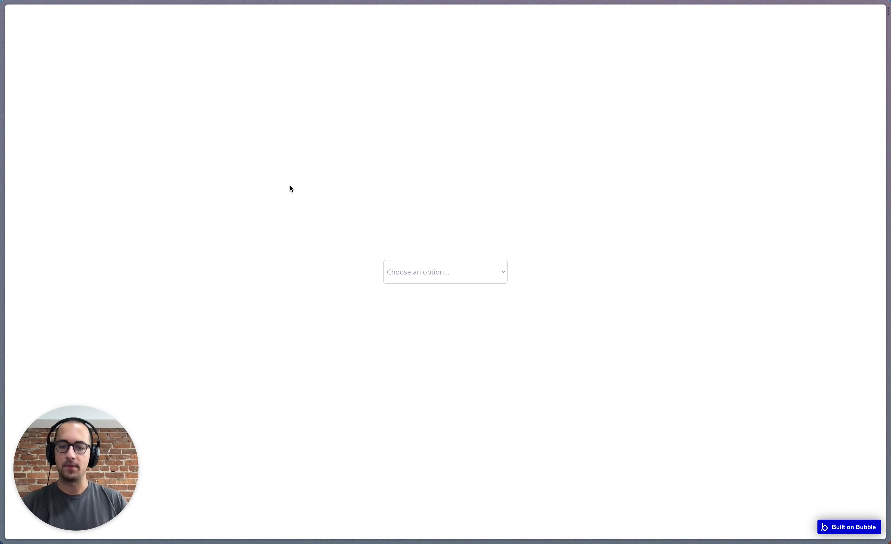
{"action": "key", "text": "super+shift+c"}
{"action": "left_click", "coordinate": [448, 242]}
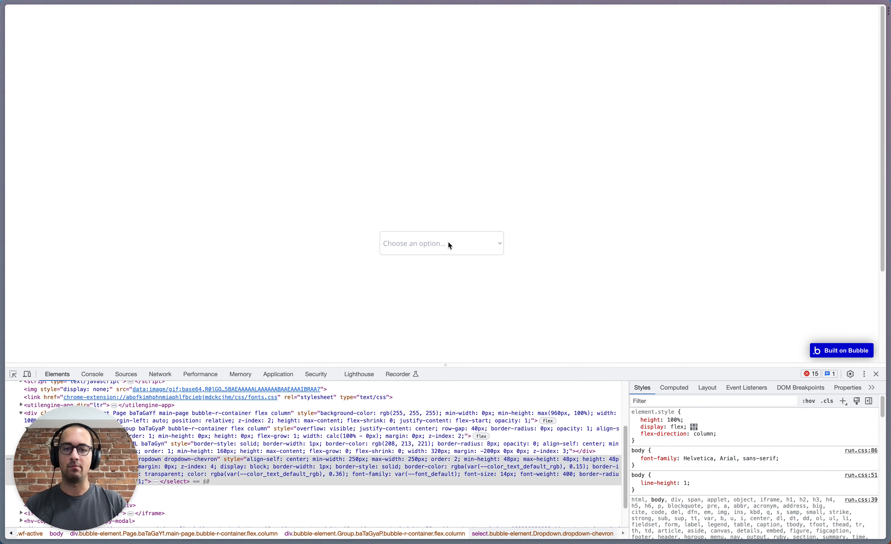
Step: Examine the dropdown's CSS rules, including the background image of .dropdown-chevron, and close the developer tools
{"action": "scroll", "coordinate": [760, 480], "scroll_direction": "down", "scroll_amount": 5}
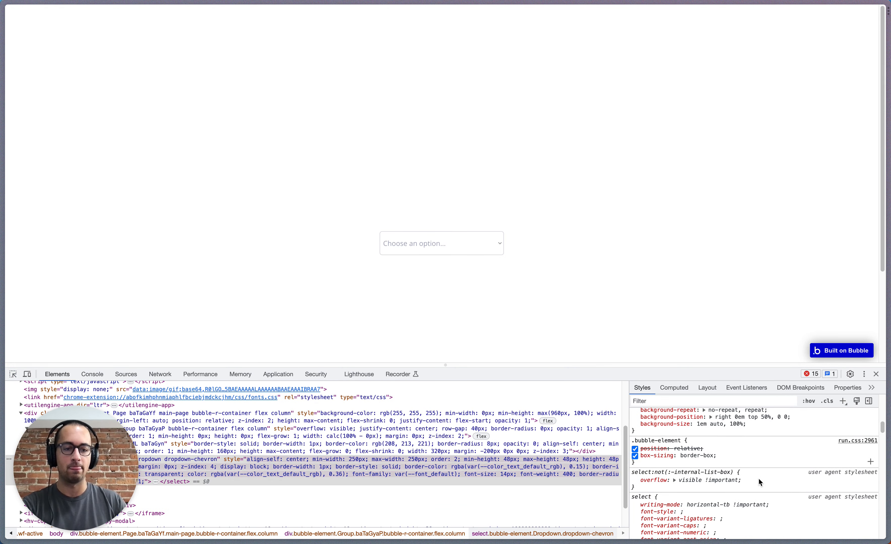
{"action": "scroll", "coordinate": [758, 478], "scroll_direction": "down", "scroll_amount": 3}
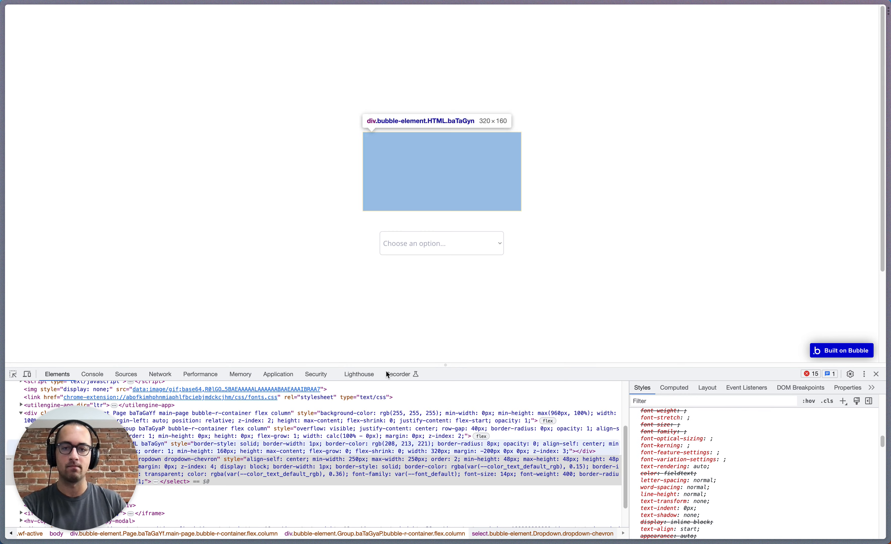
{"action": "left_click", "coordinate": [13, 374]}
{"action": "left_click", "coordinate": [444, 245]}
{"action": "scroll", "coordinate": [784, 483], "scroll_direction": "down", "scroll_amount": 2}
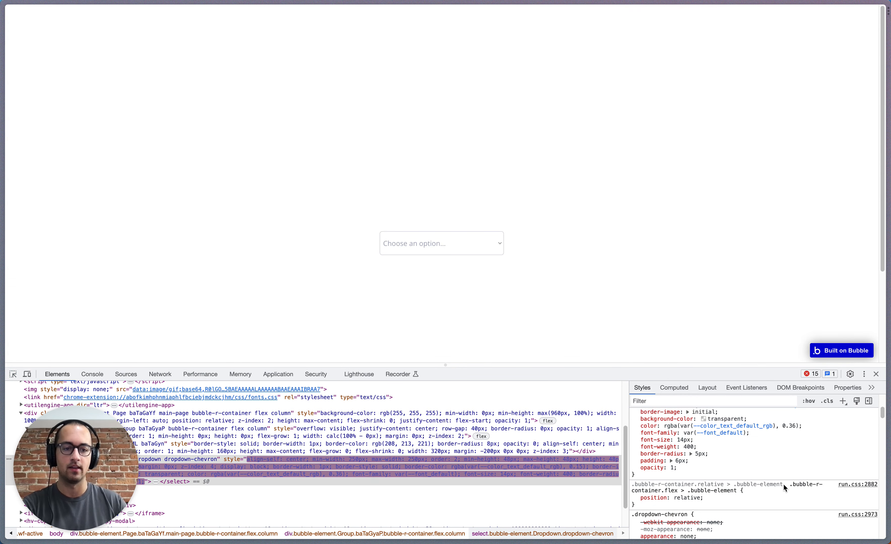
{"action": "scroll", "coordinate": [779, 476], "scroll_direction": "down", "scroll_amount": 2}
{"action": "mouse_move", "coordinate": [758, 490]}
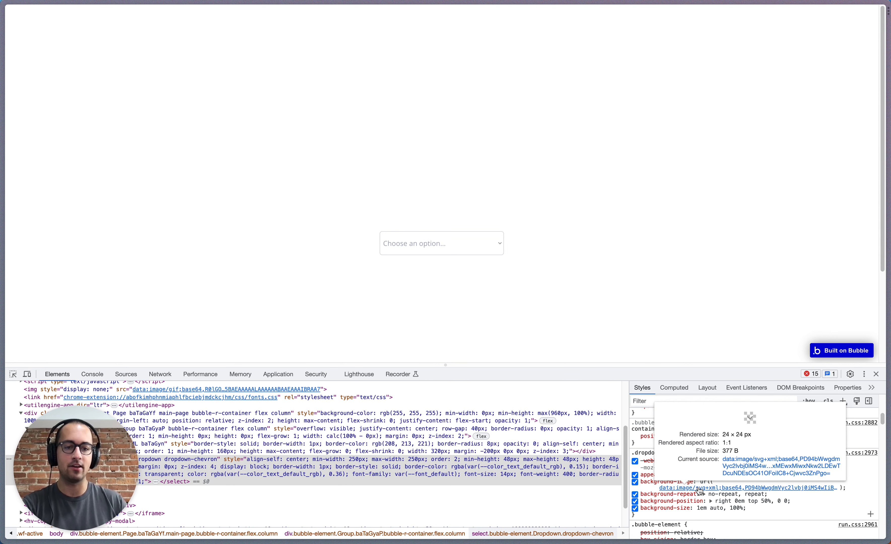
{"action": "left_click", "coordinate": [876, 374]}
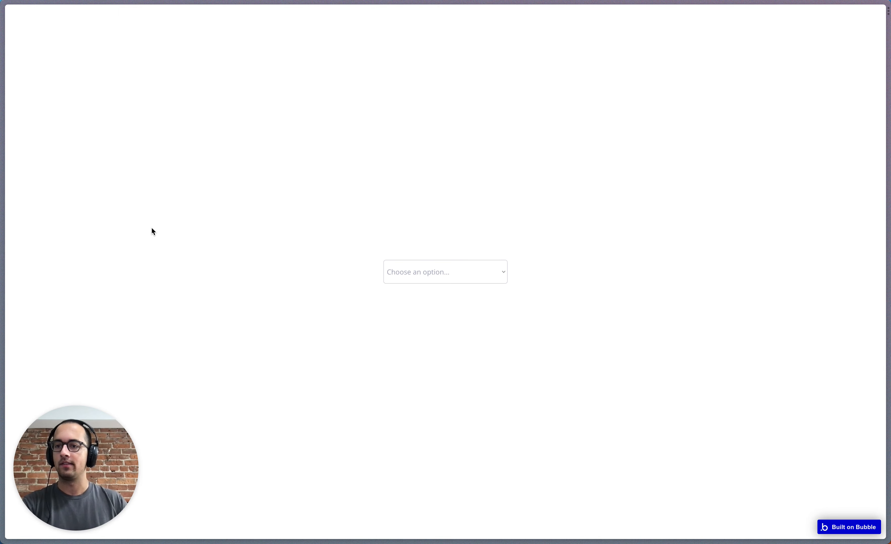
Step: Return to the Bubble editor and close the HTML Dropdown element's property editor
{"action": "mouse_move", "coordinate": [2, 172]}
{"action": "left_click", "coordinate": [60, 126]}
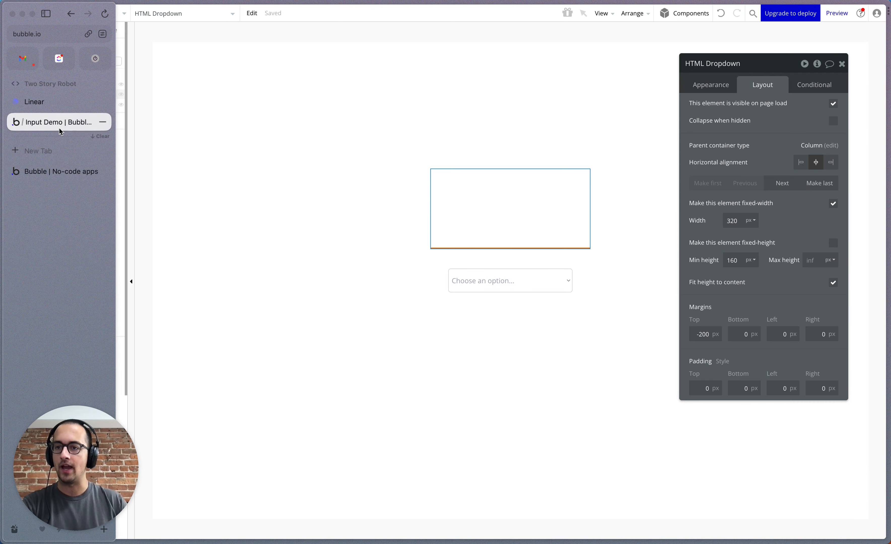
{"action": "left_click", "coordinate": [843, 64]}
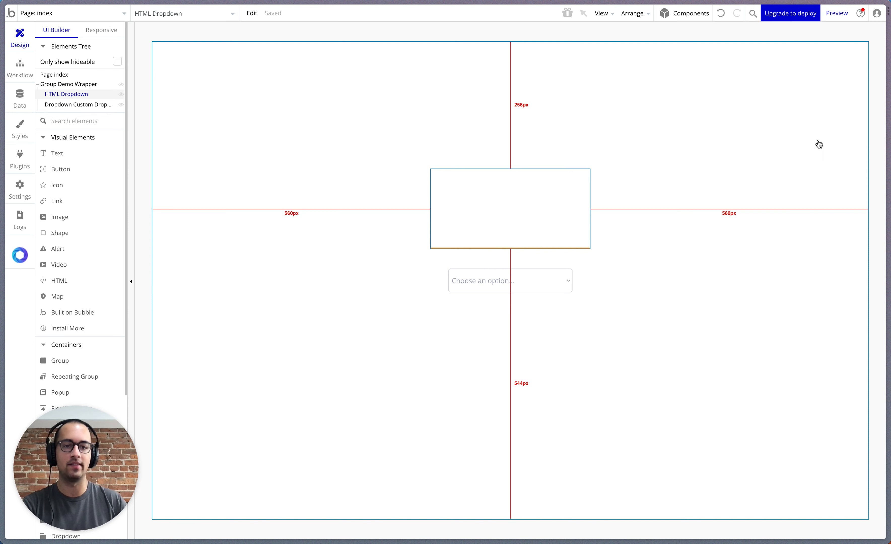
{"action": "left_click", "coordinate": [496, 280]}
{"action": "left_click", "coordinate": [538, 311]}
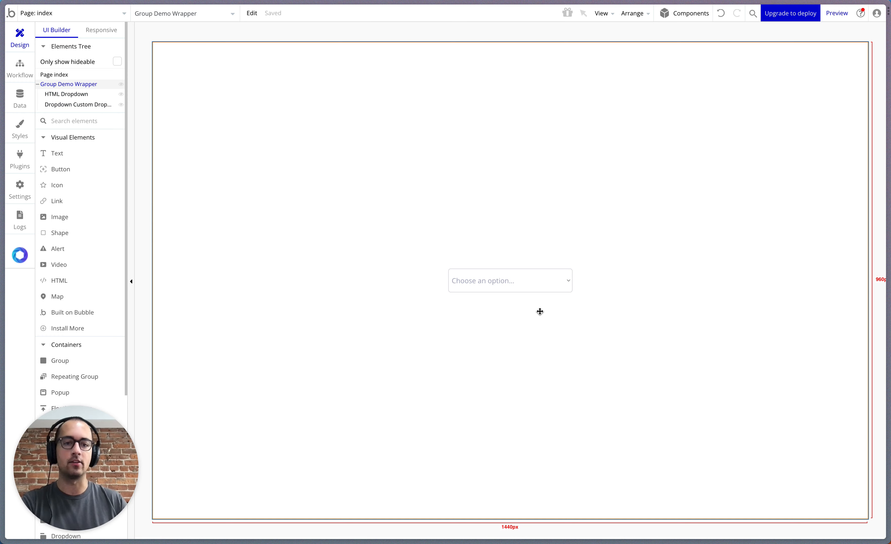
Step: Enter Black Tea, Green Tea, Oolong Tea, White Tea and Herbal Tea as the custom dropdown's static choices
{"action": "double_click", "coordinate": [503, 281]}
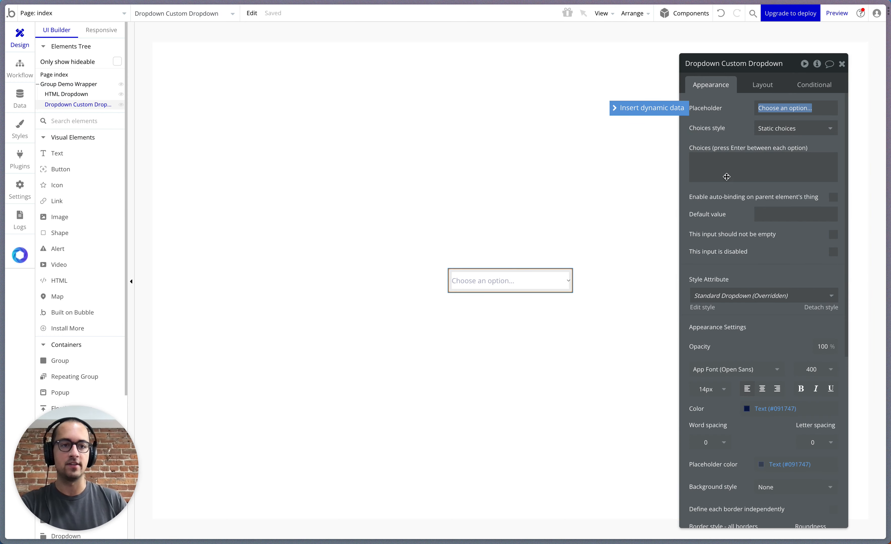
{"action": "left_click", "coordinate": [758, 173]}
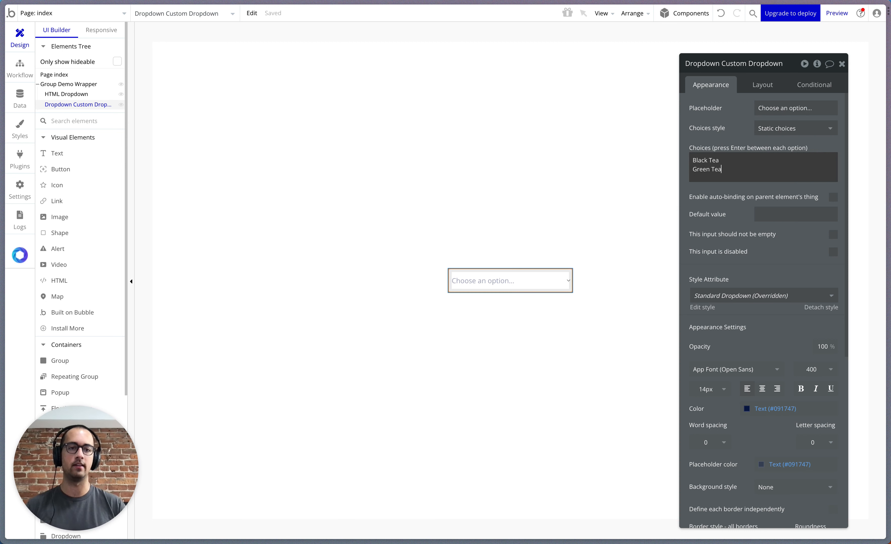
{"action": "key", "text": "Return"}
{"action": "type", "text": "Oolong Tea"}
{"action": "key", "text": "Return"}
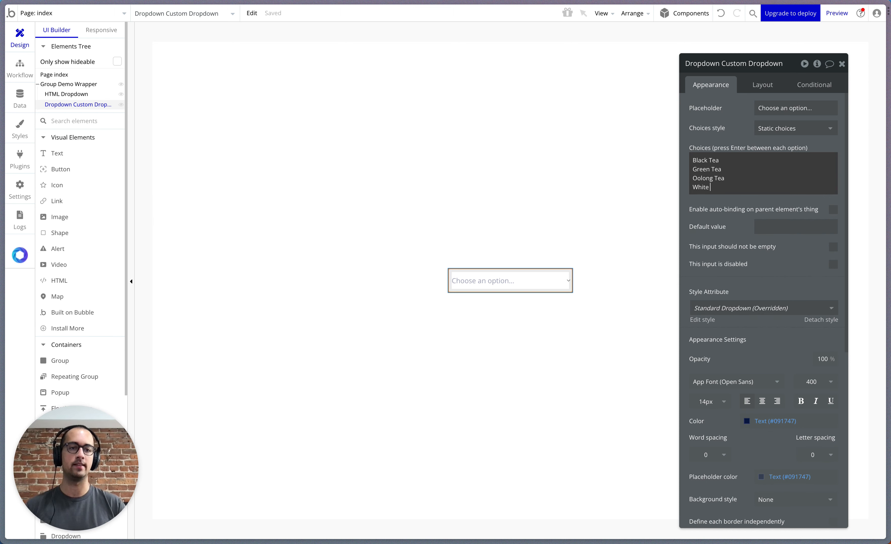
{"action": "type", "text": "White Tea"}
{"action": "key", "text": "Return"}
{"action": "type", "text": "Herbal Tea"}
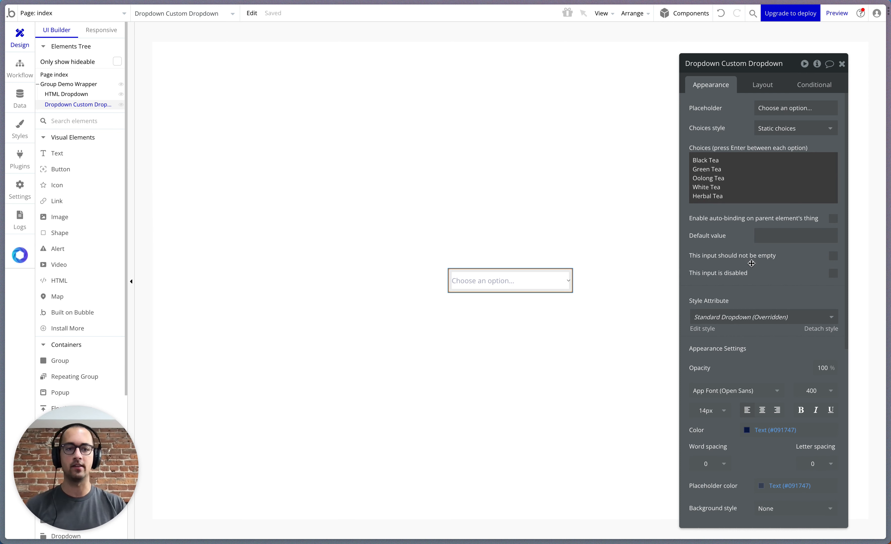
Step: Apply the Custom Dropdown style to the dropdown and review its appearance settings
{"action": "left_click", "coordinate": [806, 317]}
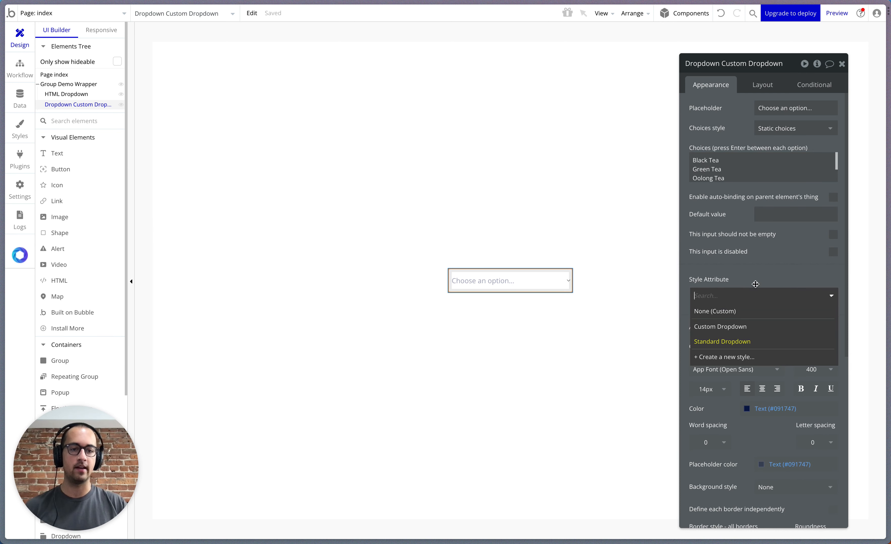
{"action": "left_click", "coordinate": [733, 327]}
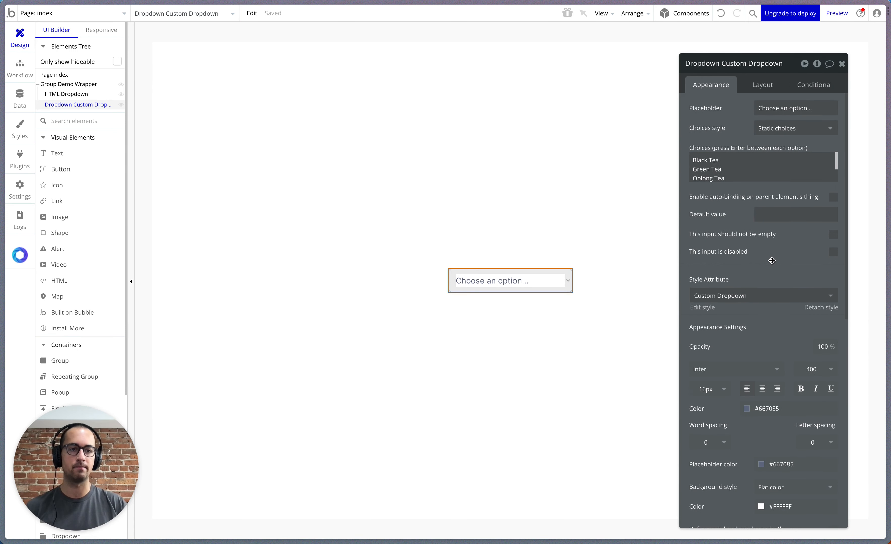
{"action": "scroll", "coordinate": [781, 272], "scroll_direction": "down", "scroll_amount": 6}
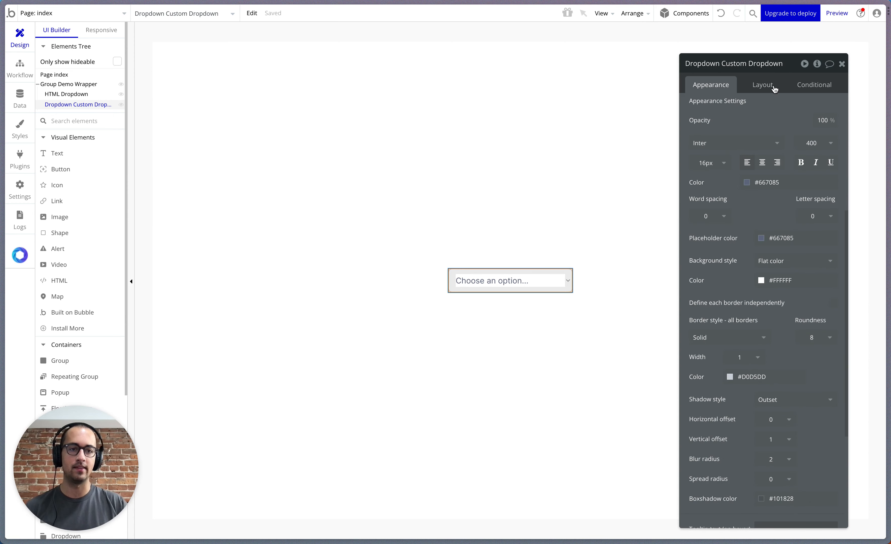
{"action": "scroll", "coordinate": [742, 372], "scroll_direction": "down", "scroll_amount": 5}
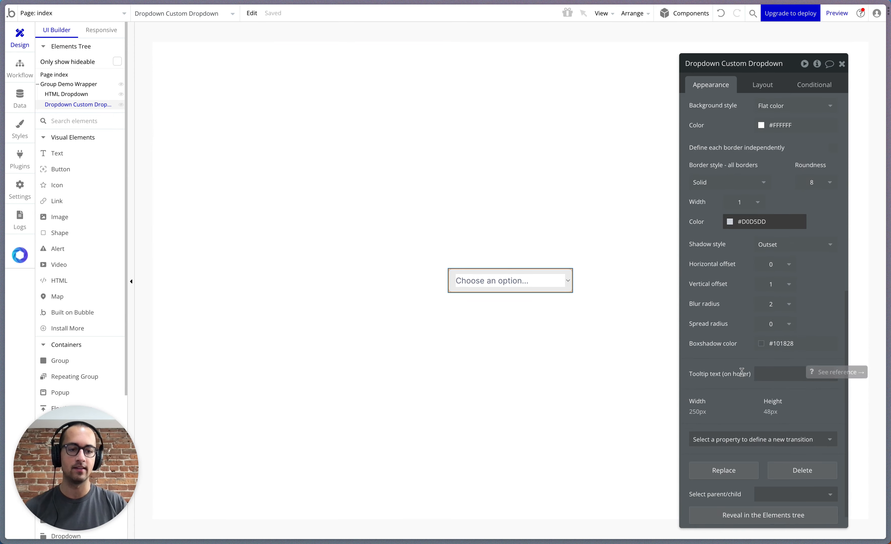
Step: Turn off the dropdown's fixed width and give it a minimum width of 0 px and a maximum of 320 px
{"action": "left_click", "coordinate": [769, 82]}
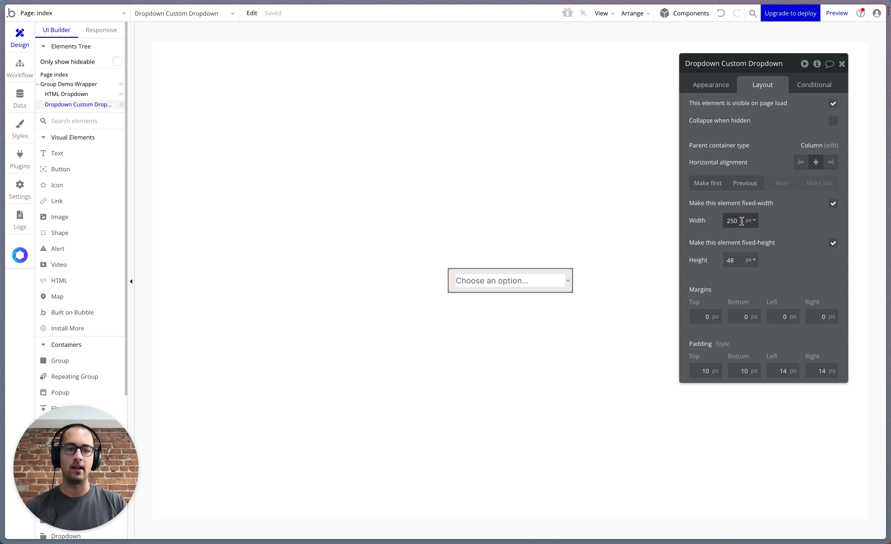
{"action": "left_click", "coordinate": [834, 203]}
{"action": "left_click", "coordinate": [808, 220]}
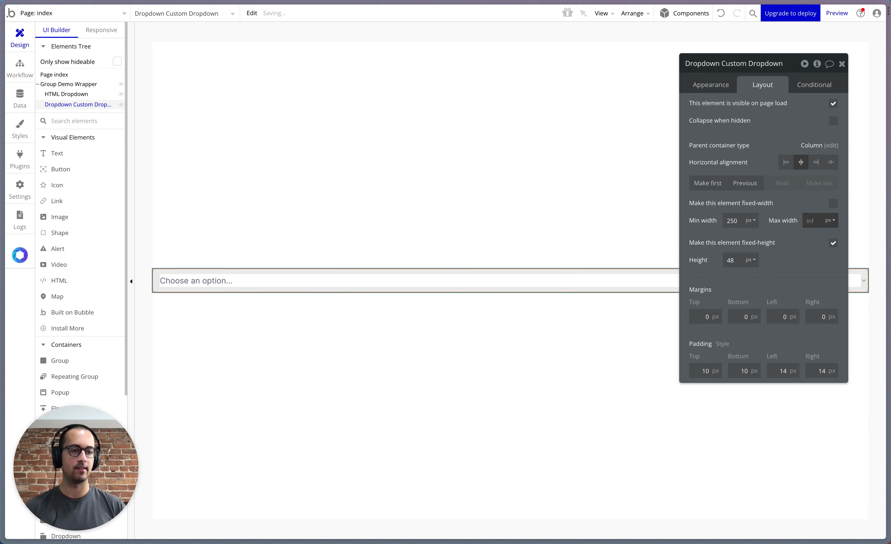
{"action": "type", "text": "320"}
{"action": "key", "text": "Return"}
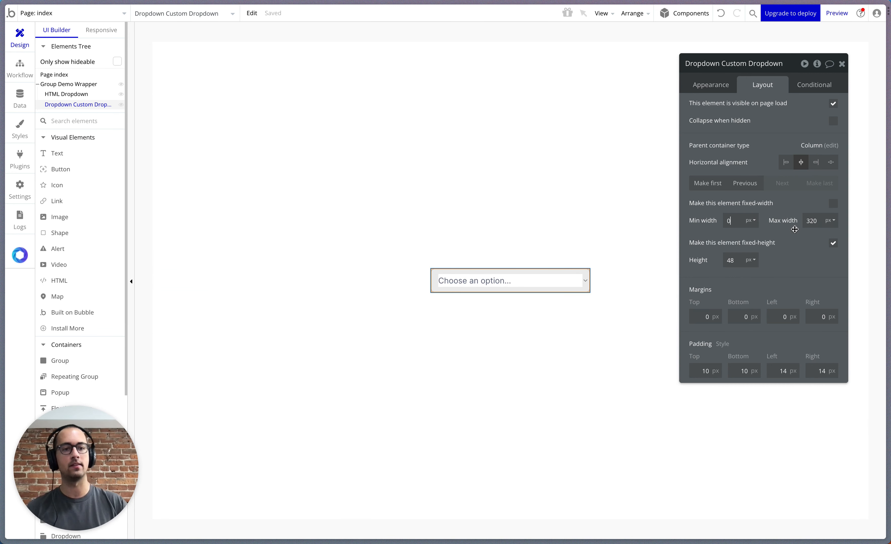
Step: Set the dropdown's fixed height to 44 px and close its property editor
{"action": "left_click", "coordinate": [739, 259]}
{"action": "type", "text": "44"}
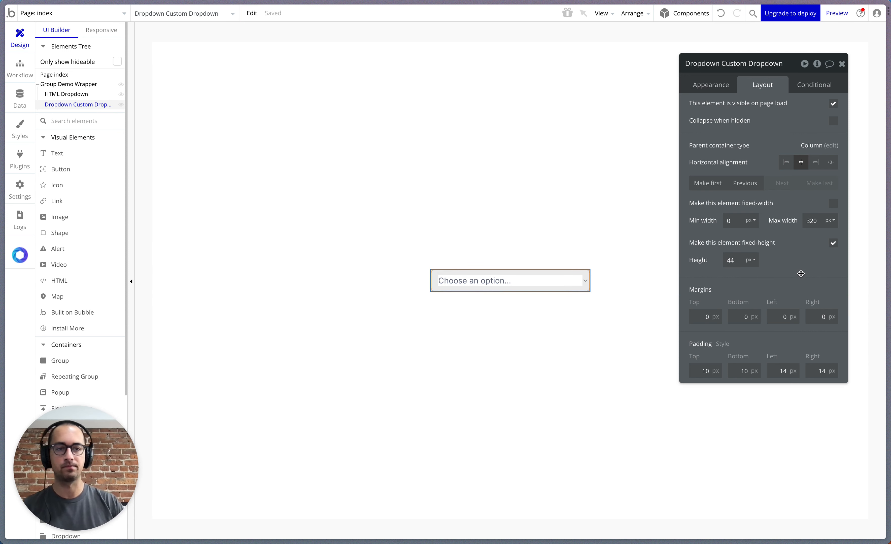
{"action": "left_click", "coordinate": [722, 91]}
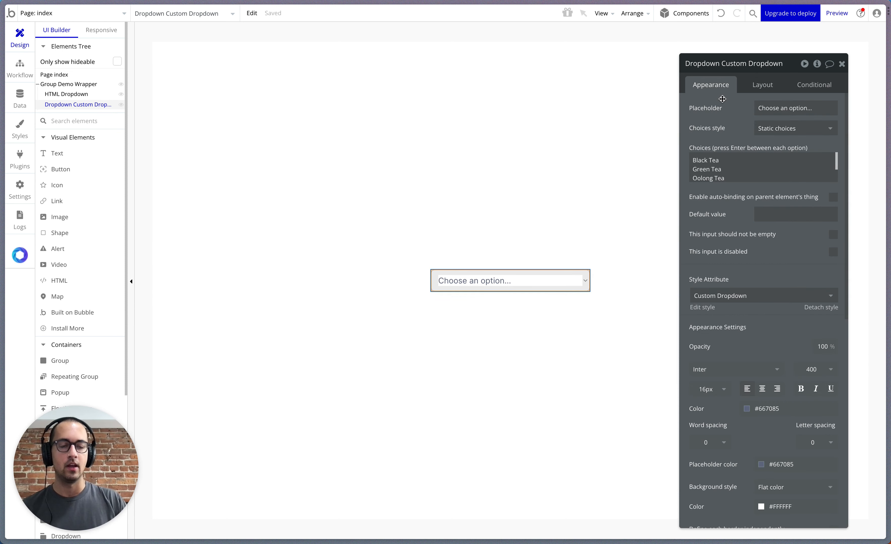
{"action": "left_click", "coordinate": [841, 65]}
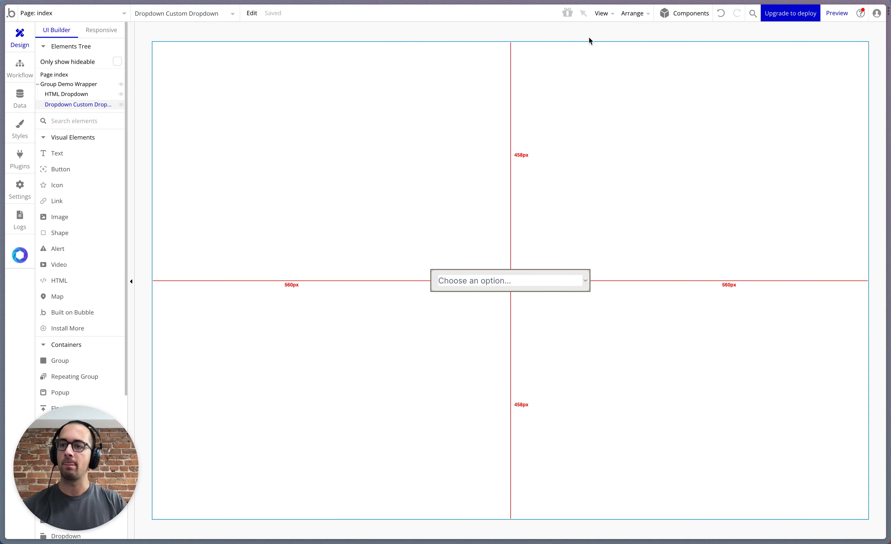
Step: Enable the option to add an ID attribute to HTML elements in the app's general settings
{"action": "left_click", "coordinate": [24, 200]}
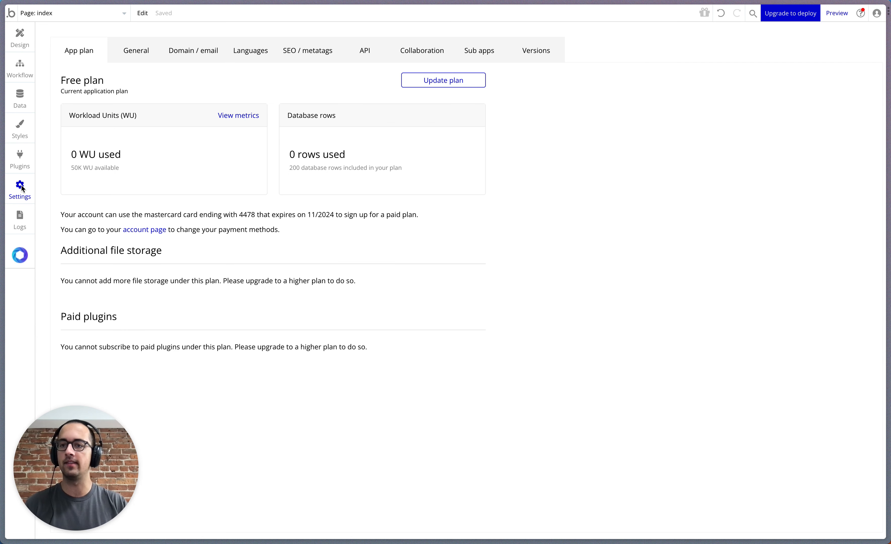
{"action": "left_click", "coordinate": [142, 53]}
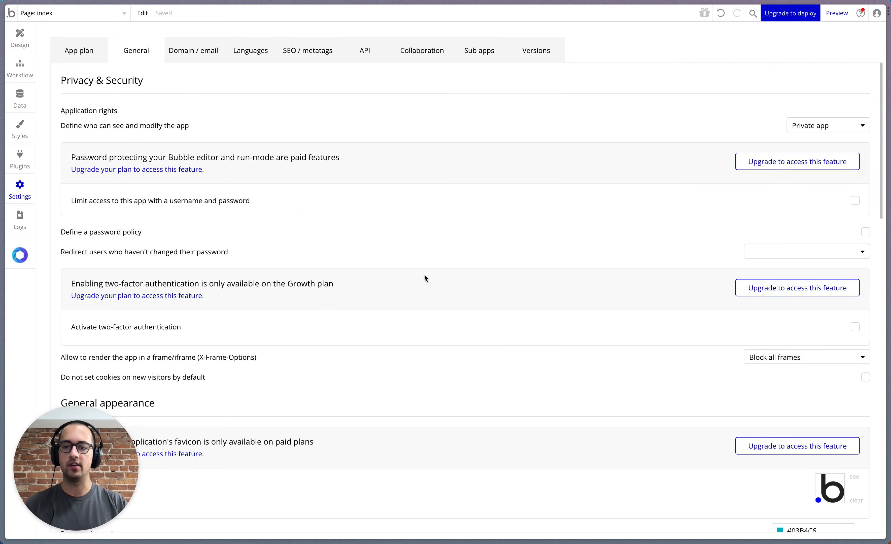
{"action": "scroll", "coordinate": [424, 276], "scroll_direction": "down", "scroll_amount": 15}
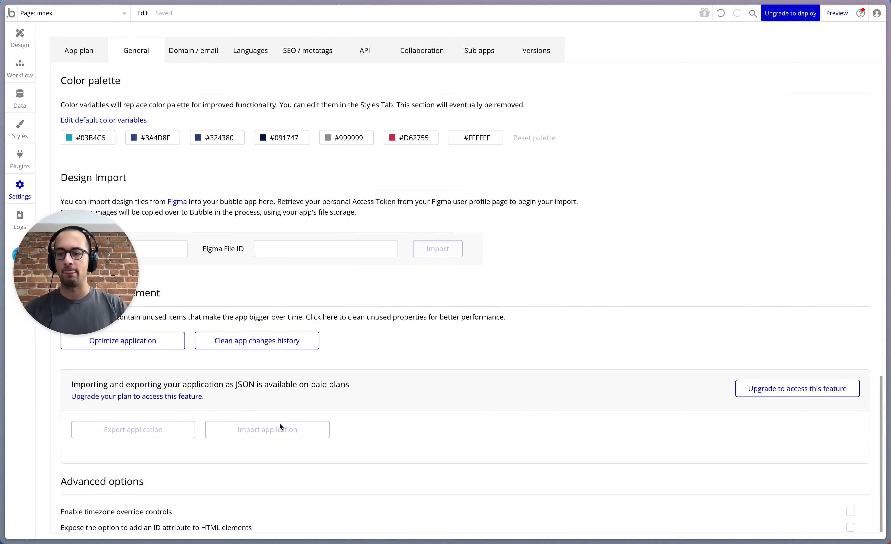
{"action": "left_click", "coordinate": [853, 528]}
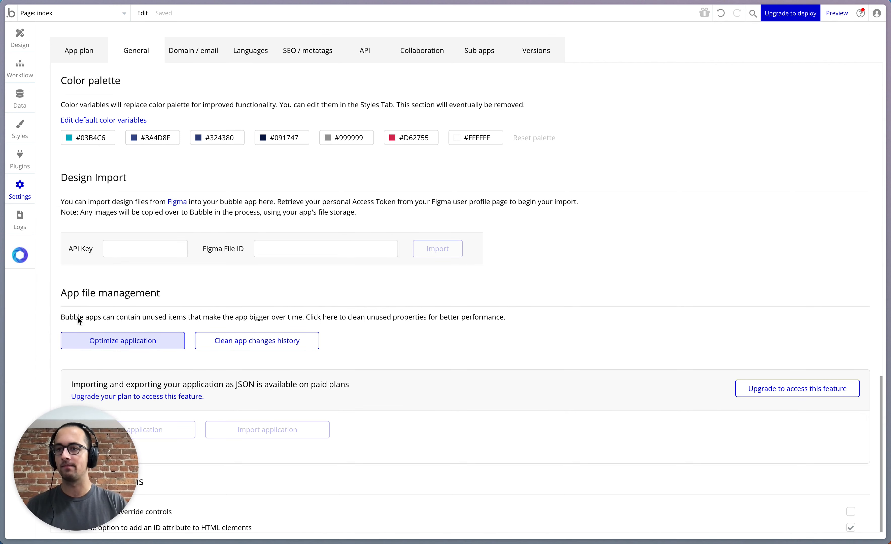
Step: Return to the page design and set the custom dropdown's ID attribute to custom-dropdown
{"action": "left_click", "coordinate": [21, 41]}
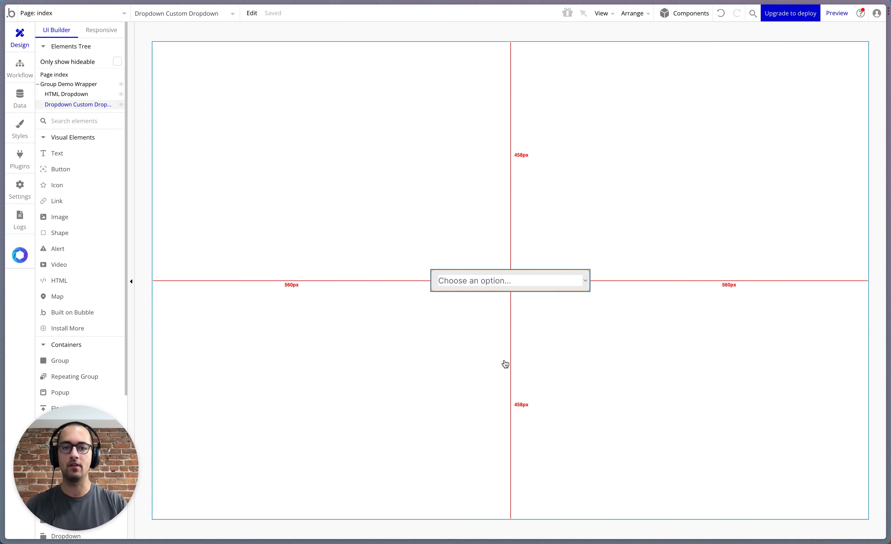
{"action": "double_click", "coordinate": [506, 287]}
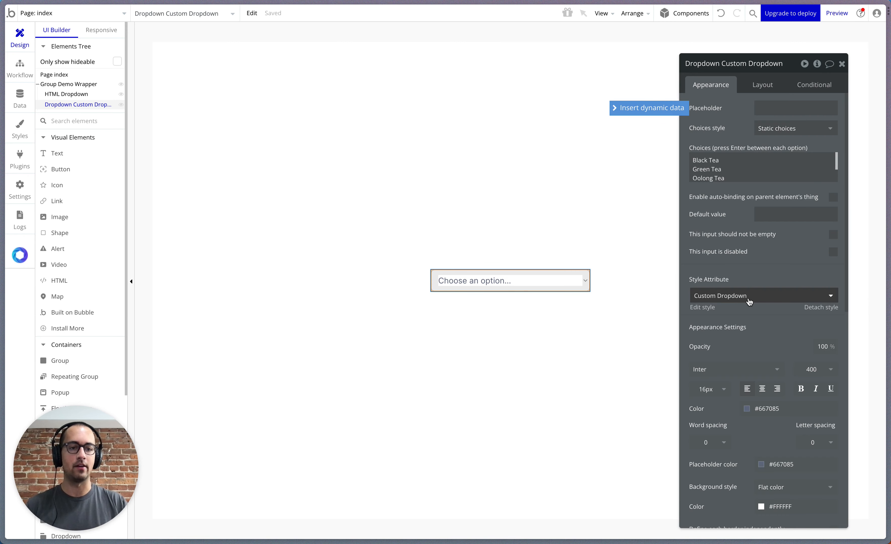
{"action": "scroll", "coordinate": [768, 329], "scroll_direction": "down", "scroll_amount": 15}
{"action": "left_click", "coordinate": [789, 516]}
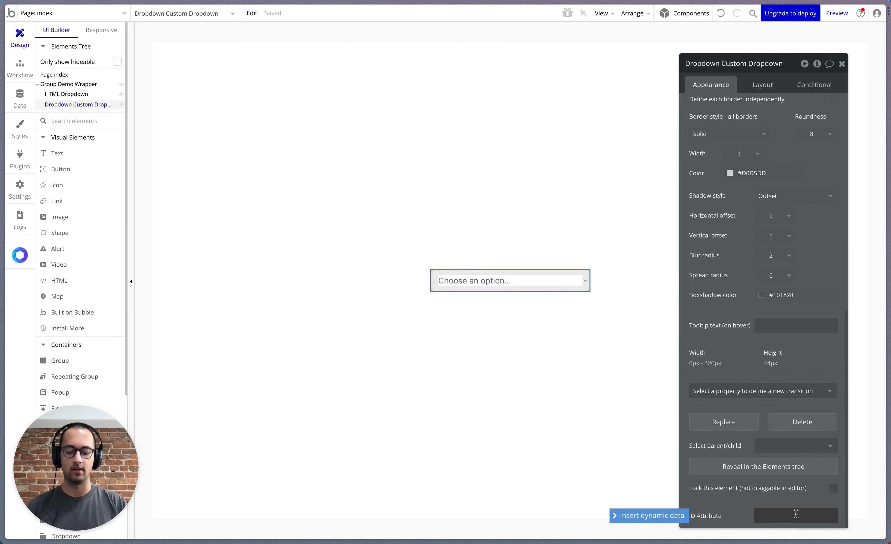
{"action": "type", "text": "custom-droip"}
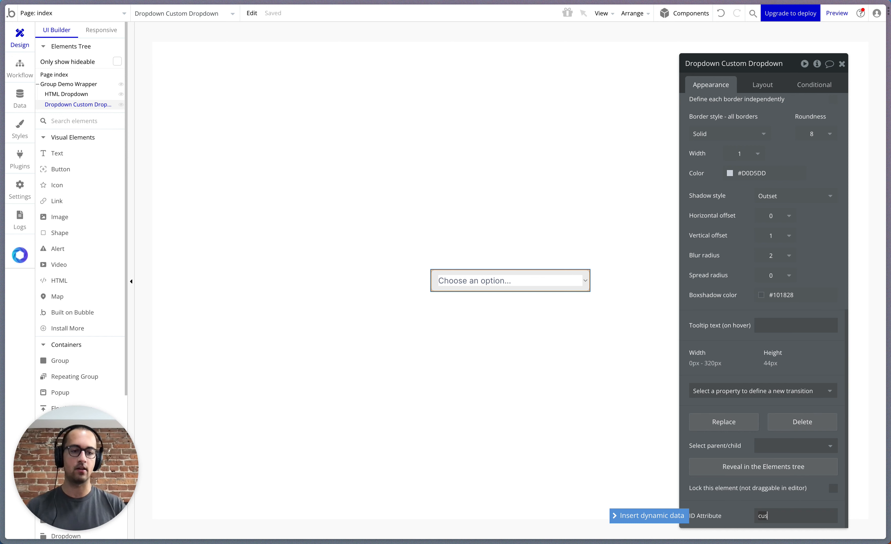
{"action": "key", "text": "BackSpace"}
{"action": "key", "text": "BackSpace"}
{"action": "type", "text": "pdowen"}
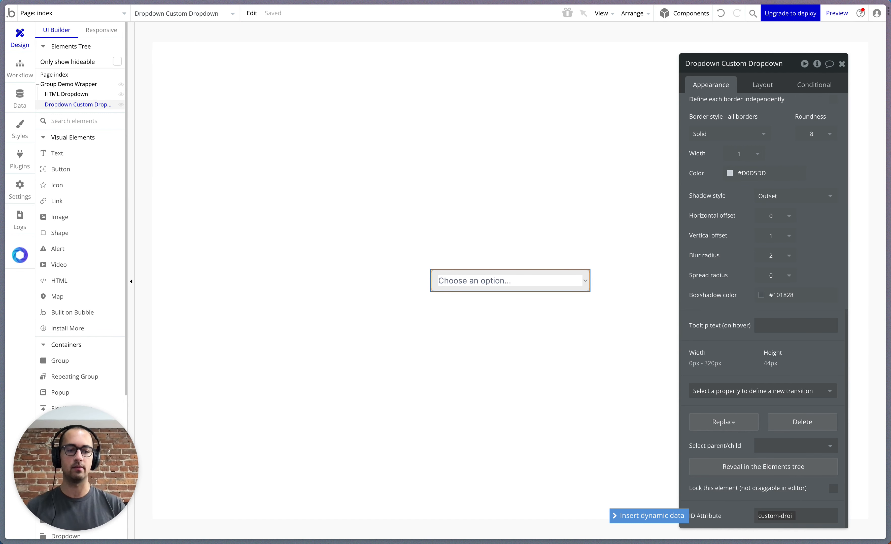
{"action": "key", "text": "BackSpace"}
{"action": "key", "text": "BackSpace"}
{"action": "type", "text": "n"}
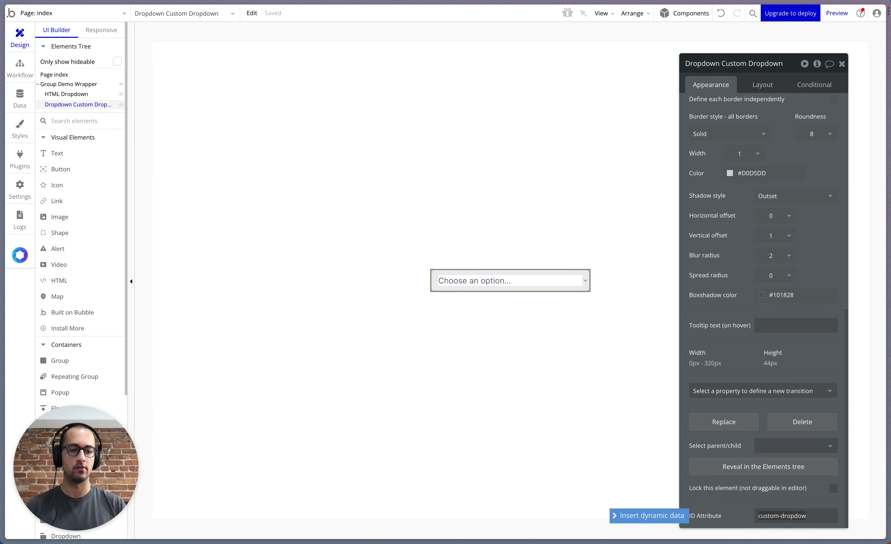
{"action": "key", "text": "Return"}
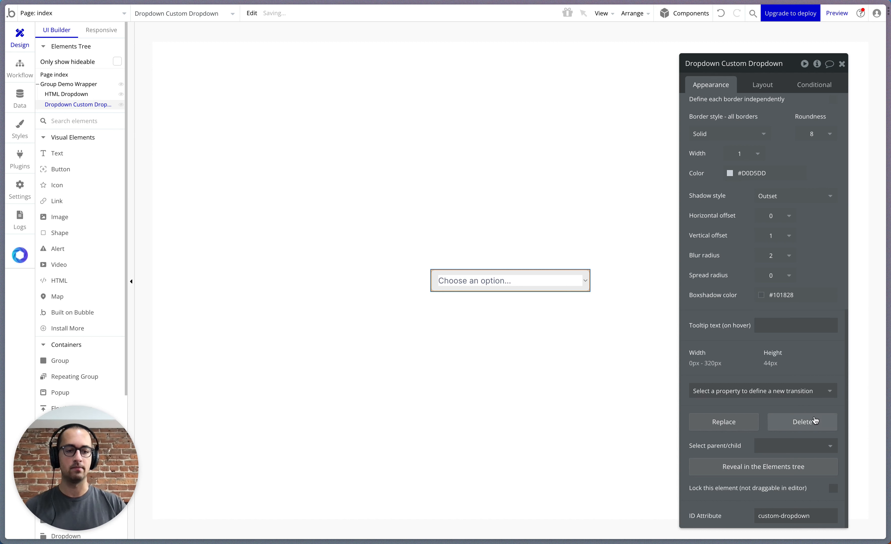
Step: Copy the dropdown's ID and add a style block with the selector #custom-dropdown to the HTML Dropdown element
{"action": "triple_click", "coordinate": [817, 515]}
{"action": "key", "text": "super+c"}
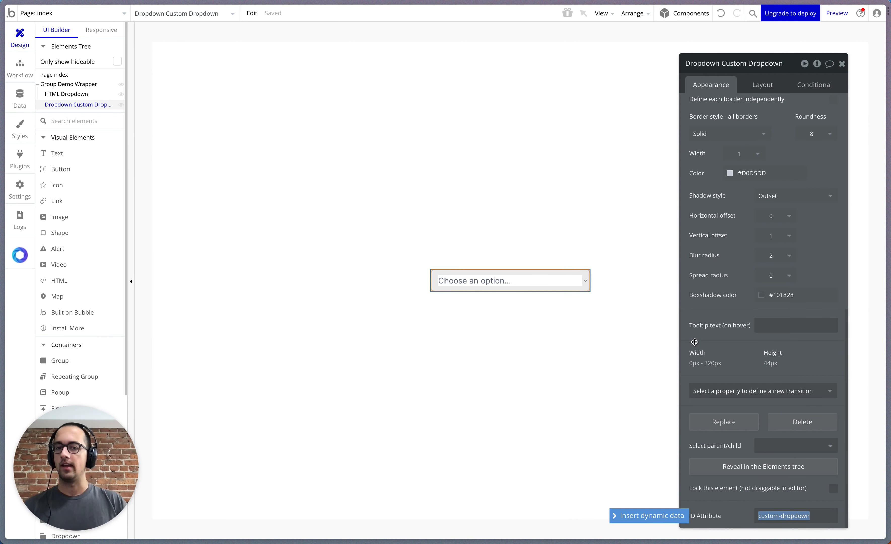
{"action": "left_click", "coordinate": [507, 207]}
{"action": "scroll", "coordinate": [721, 110], "scroll_direction": "up", "scroll_amount": 5}
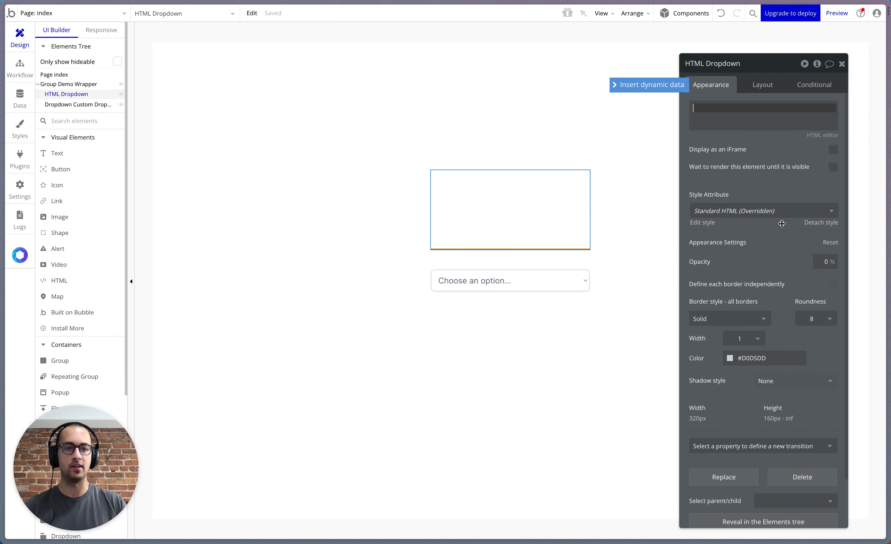
{"action": "left_click", "coordinate": [723, 109]}
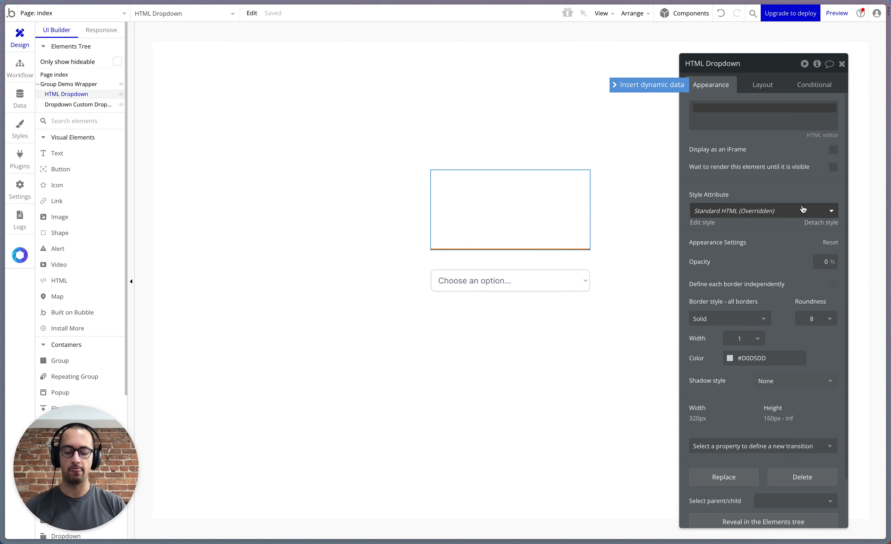
{"action": "type", "text": "<style>"}
{"action": "key", "text": "Return"}
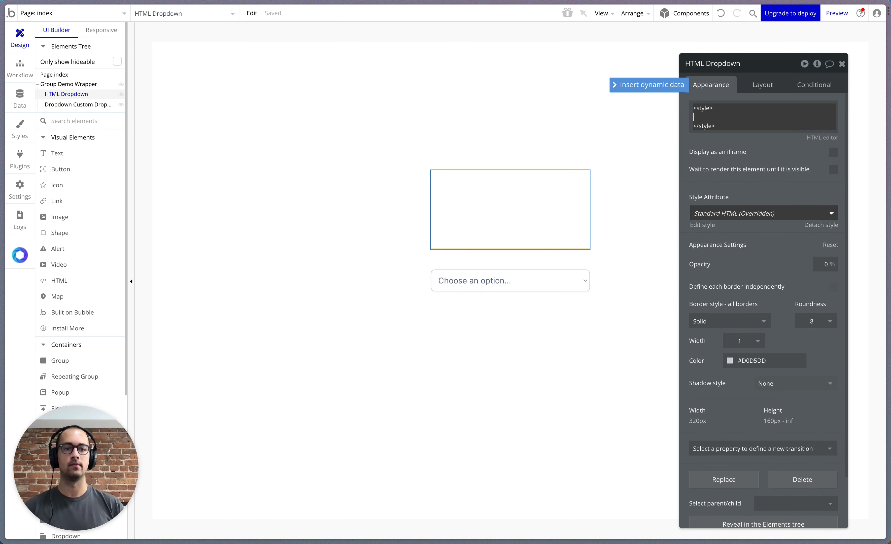
{"action": "key", "text": "super+v"}
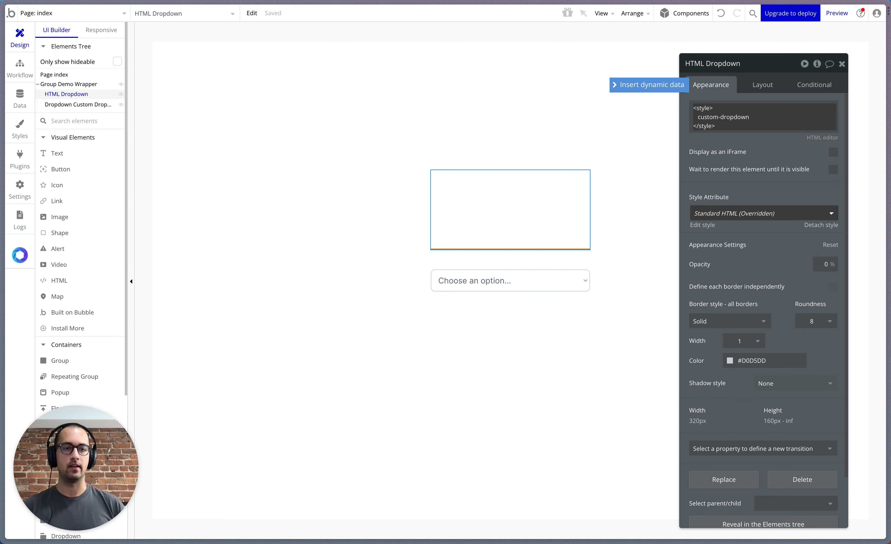
{"action": "type", "text": "#"}
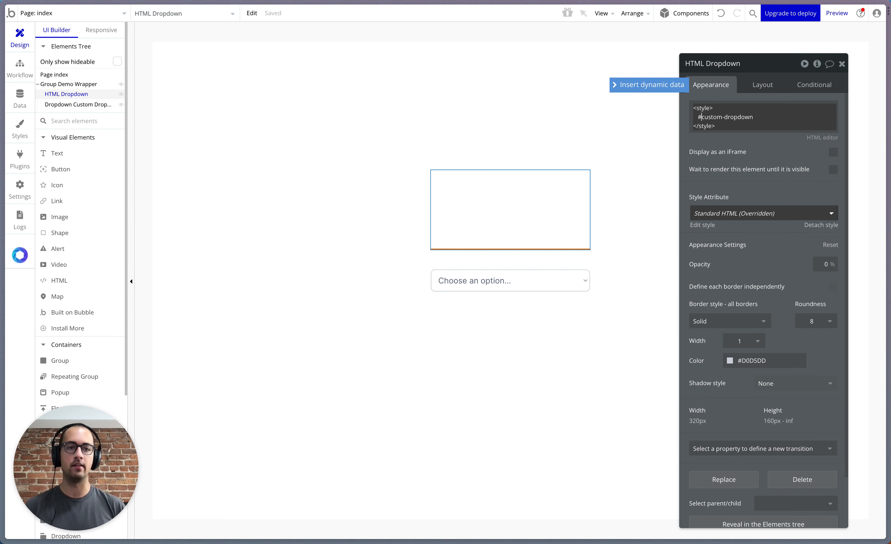
Step: Open a rule body for #custom-dropdown and add the declaration background-image: url() !important;
{"action": "type", "text": " {"}
{"action": "key", "text": "Return"}
{"action": "key", "text": "Return"}
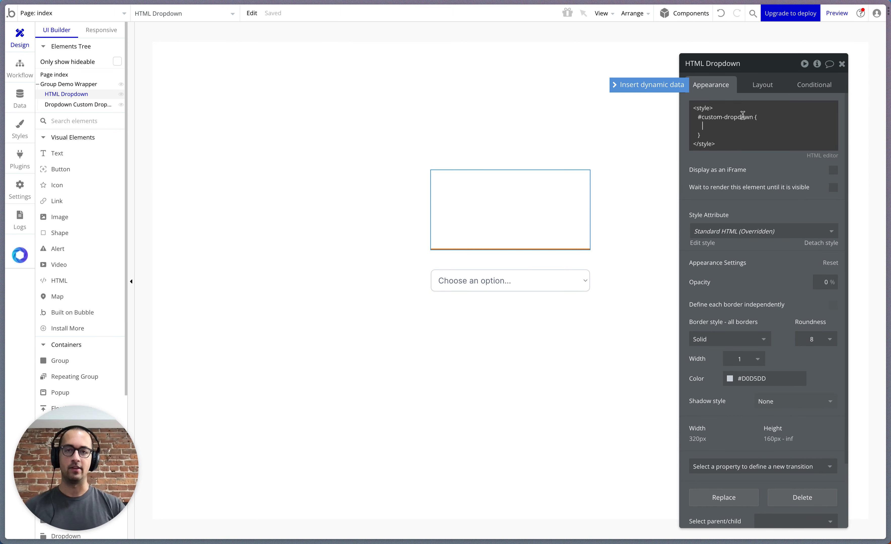
{"action": "type", "text": "b"}
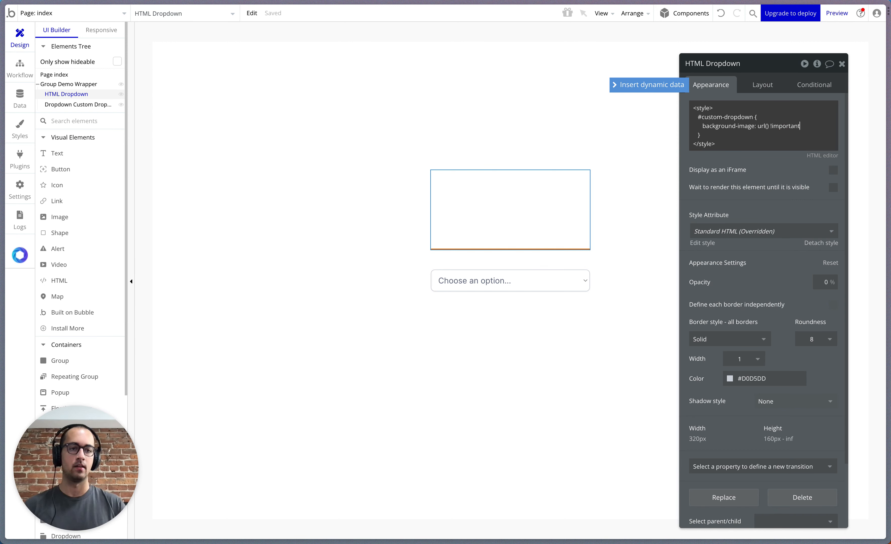
{"action": "left_click", "coordinate": [769, 126]}
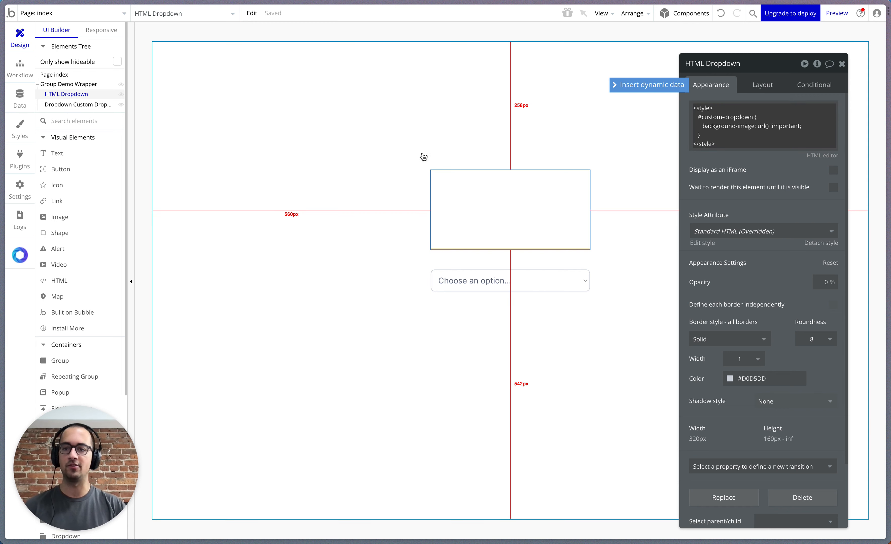
Step: Switch to Figma and export the chevron-down icon as chevron-down.svg into the Downloads folder
{"action": "key", "text": "super+Tab"}
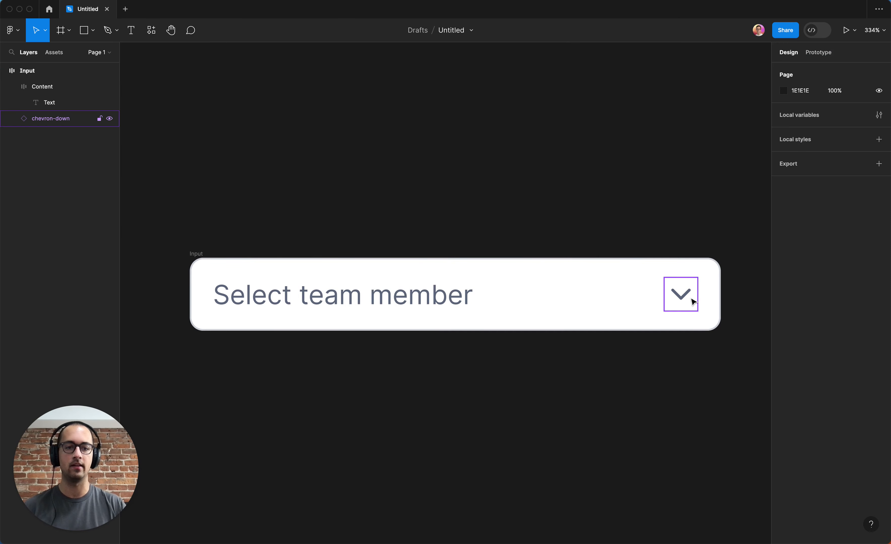
{"action": "left_click", "coordinate": [693, 301]}
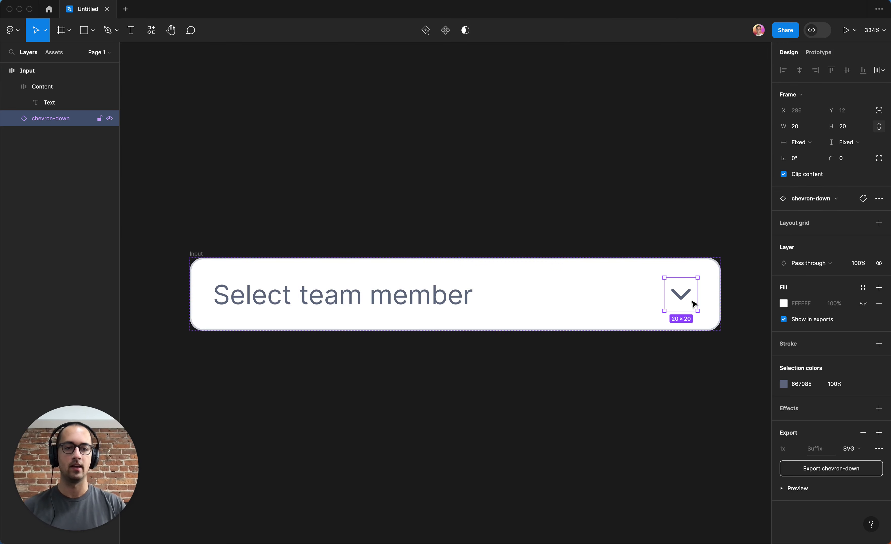
{"action": "left_click", "coordinate": [837, 470]}
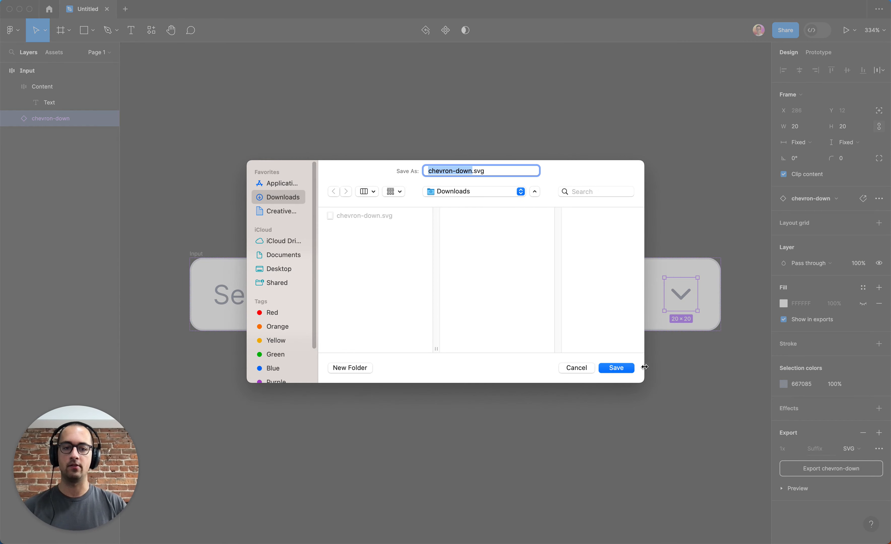
{"action": "left_click", "coordinate": [618, 366]}
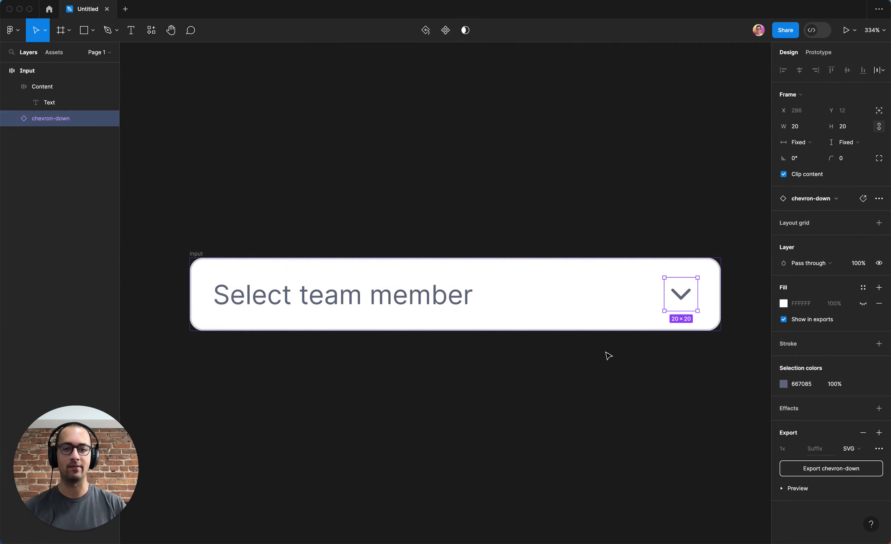
Step: Switch back to Bubble and upload chevron-down.svg from Downloads to the app's file manager
{"action": "key", "text": "super+Tab"}
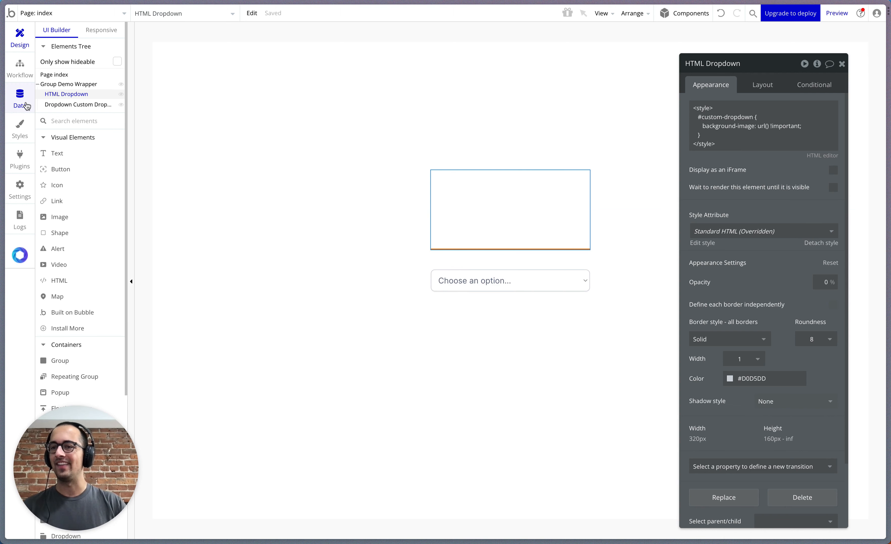
{"action": "left_click", "coordinate": [20, 99]}
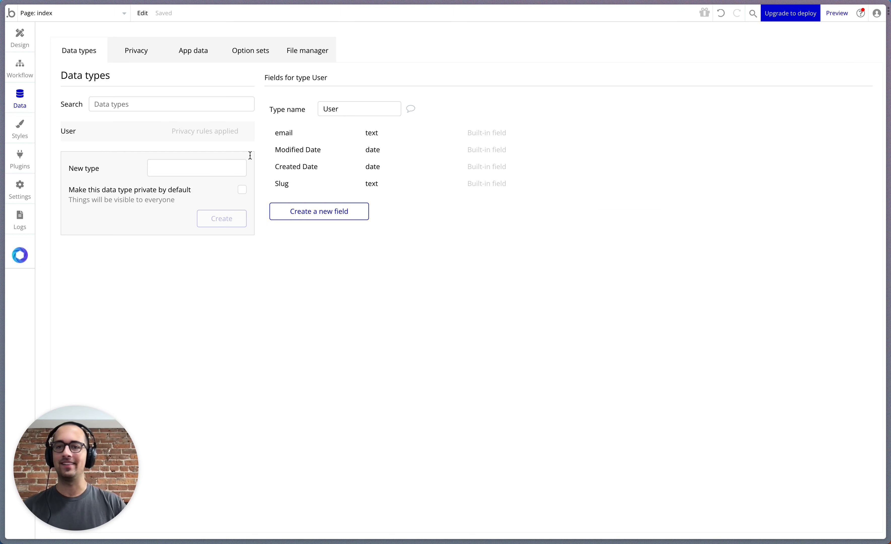
{"action": "left_click", "coordinate": [309, 53]}
{"action": "left_click", "coordinate": [823, 106]}
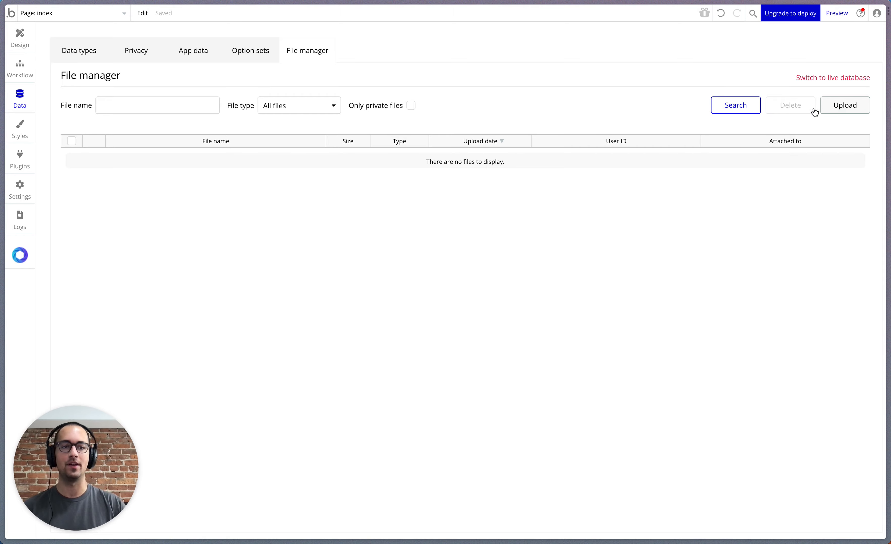
{"action": "left_click", "coordinate": [388, 203]}
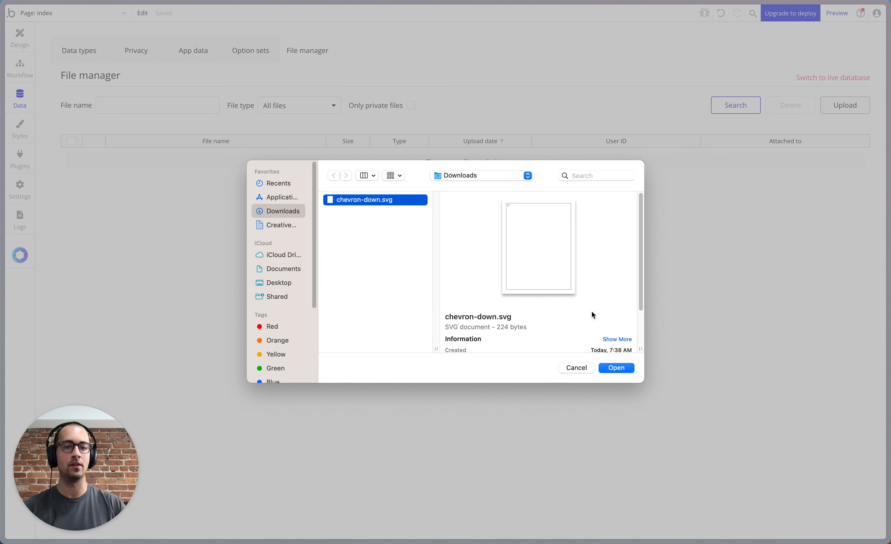
{"action": "left_click", "coordinate": [616, 368]}
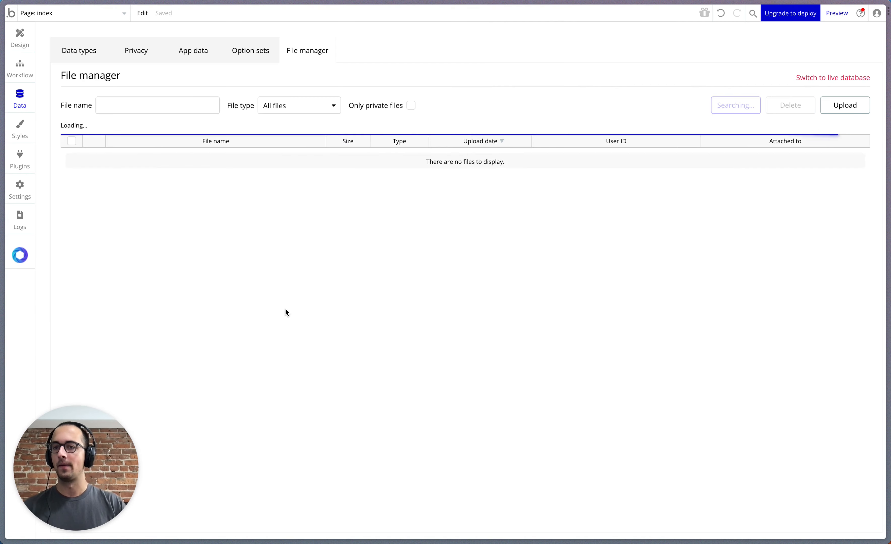
Step: Copy the uploaded chevron-down.svg file's link and paste it inside url() of the HTML Dropdown element's background-image declaration
{"action": "right_click", "coordinate": [137, 155]}
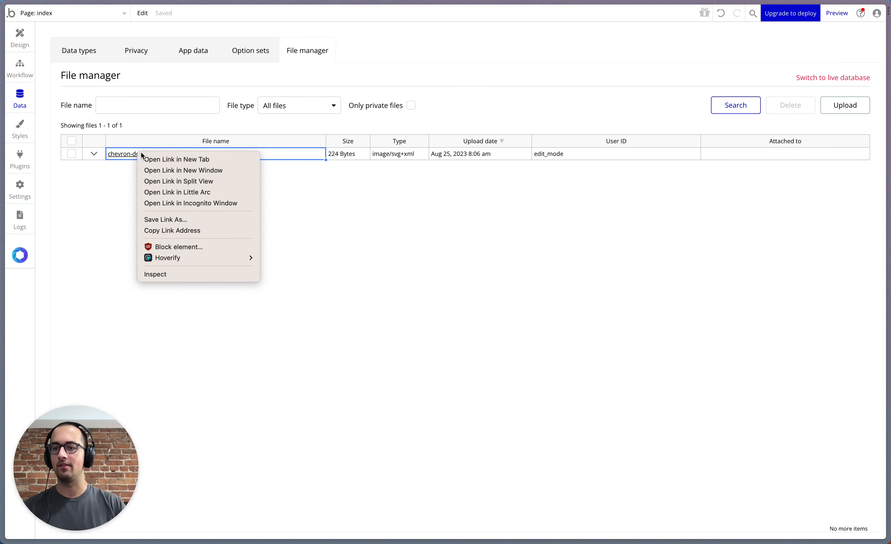
{"action": "left_click", "coordinate": [172, 230]}
{"action": "left_click", "coordinate": [19, 36]}
{"action": "left_click", "coordinate": [731, 144]}
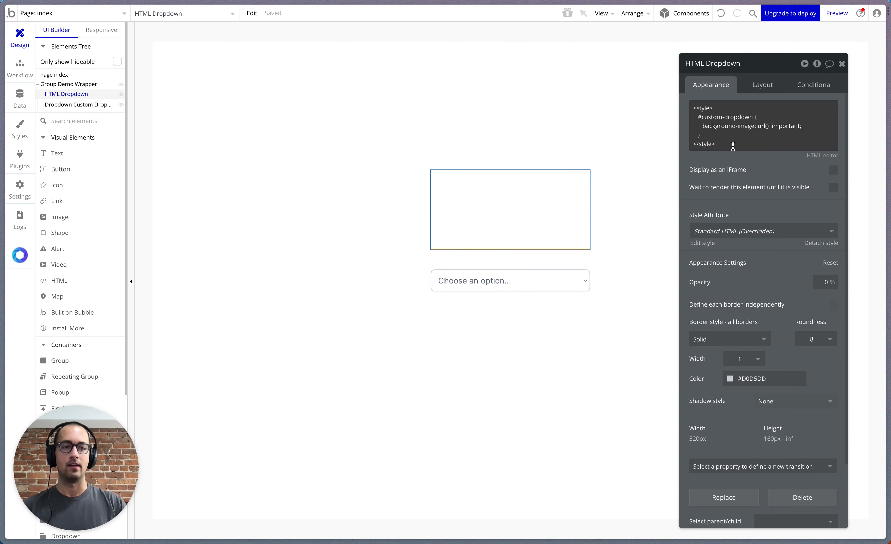
{"action": "key", "text": "ctrl+a"}
{"action": "left_click", "coordinate": [767, 126]}
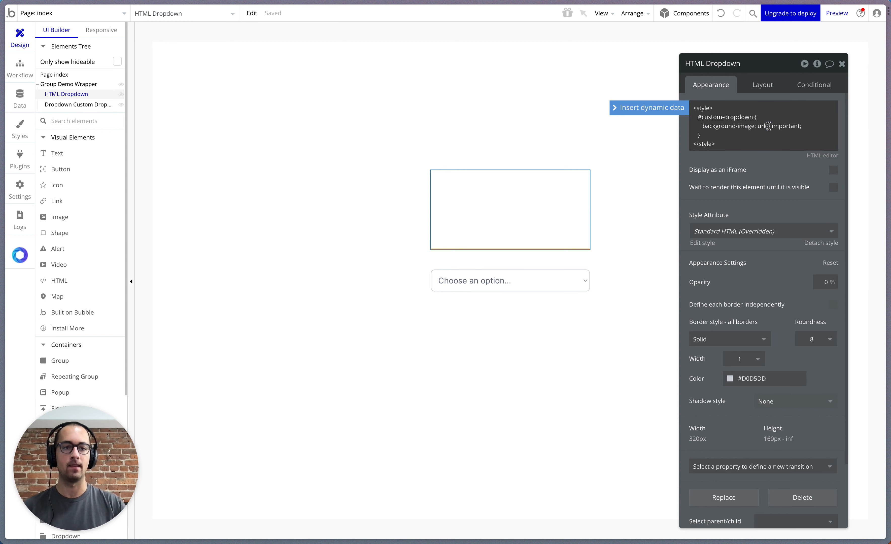
{"action": "key", "text": "ctrl+v"}
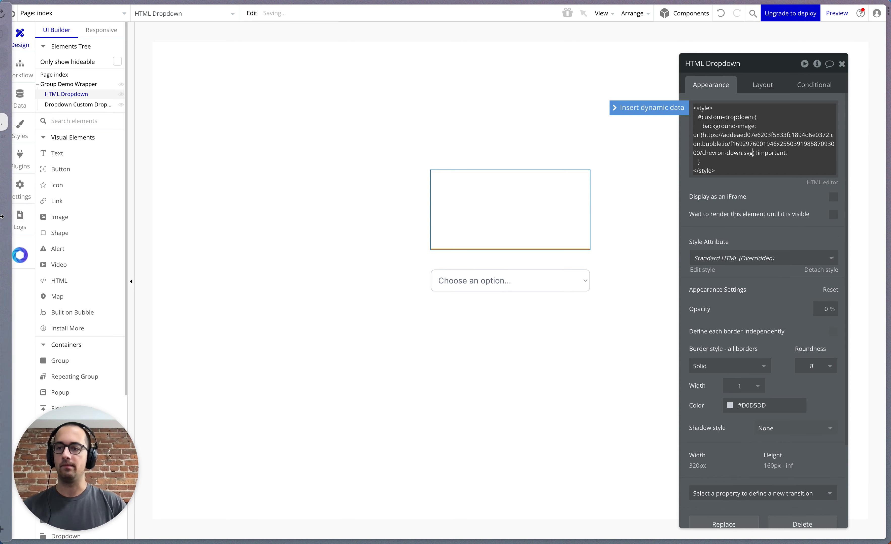
Step: Switch to the app preview and refresh it to check how the dropdown looks
{"action": "mouse_move", "coordinate": [46, 192]}
{"action": "left_click", "coordinate": [55, 171]}
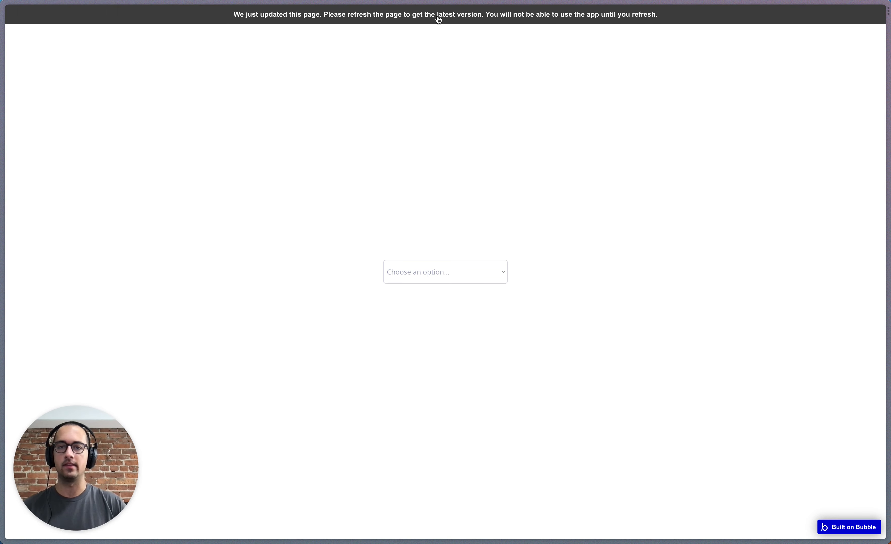
{"action": "left_click", "coordinate": [438, 20]}
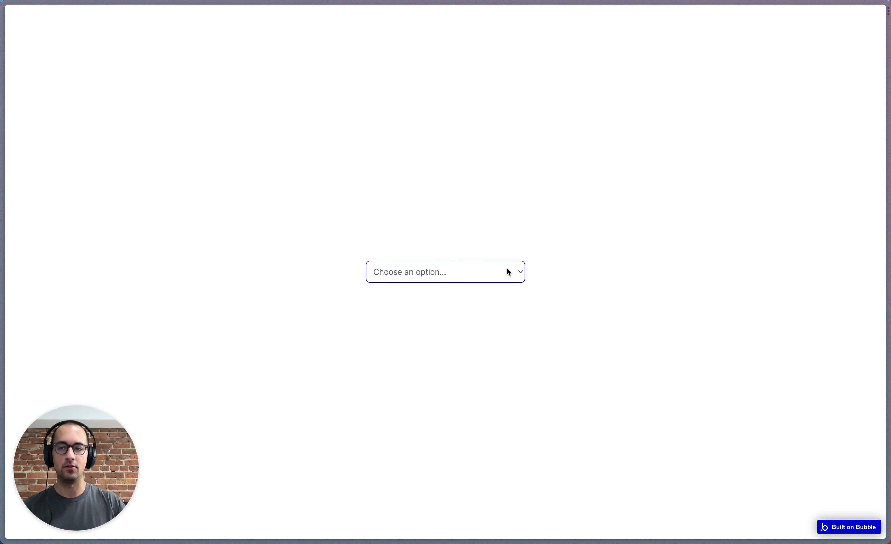
Step: Switch back to the Bubble editor and add "background-position: right 12px top 50%, 0 0 !important;" below background-image in the HTML Dropdown element's #custom-dropdown rule
{"action": "mouse_move", "coordinate": [3, 227]}
{"action": "left_click", "coordinate": [50, 122]}
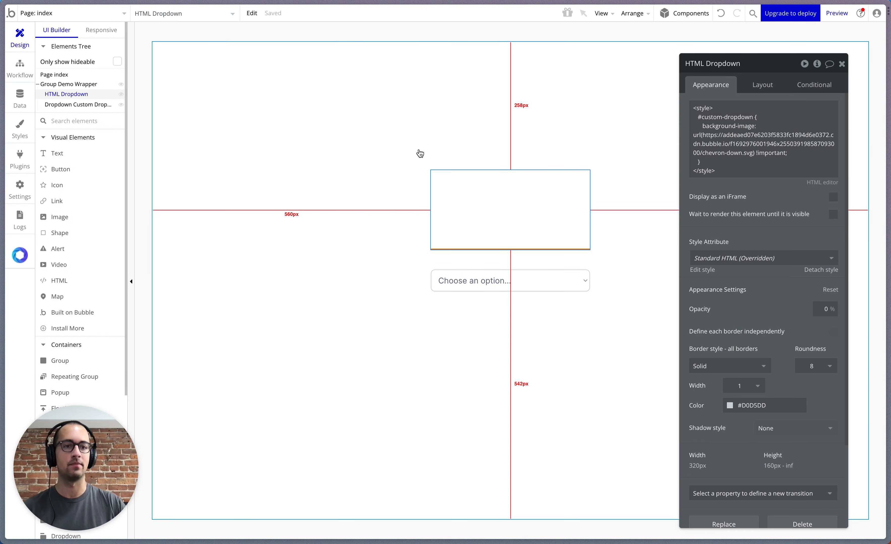
{"action": "left_click", "coordinate": [734, 153]}
{"action": "key", "text": "super+a"}
{"action": "left_click", "coordinate": [804, 153]}
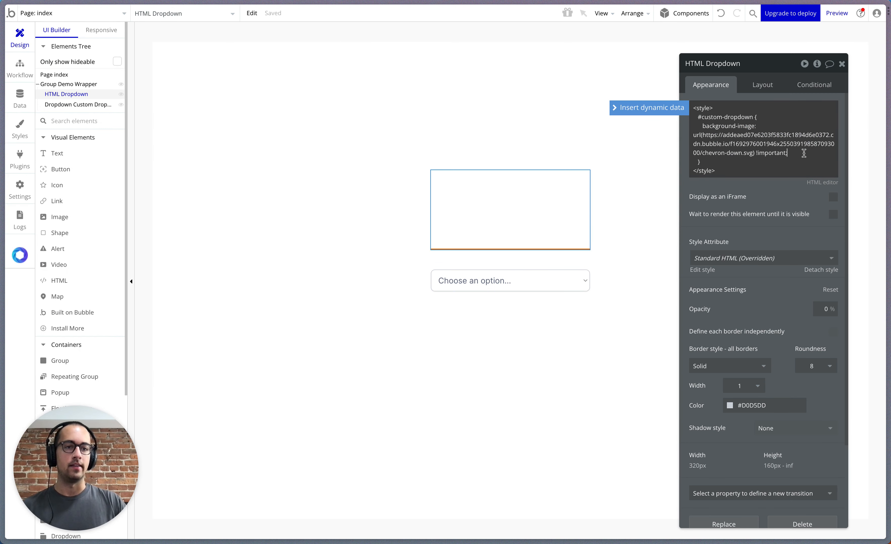
{"action": "key", "text": "Return"}
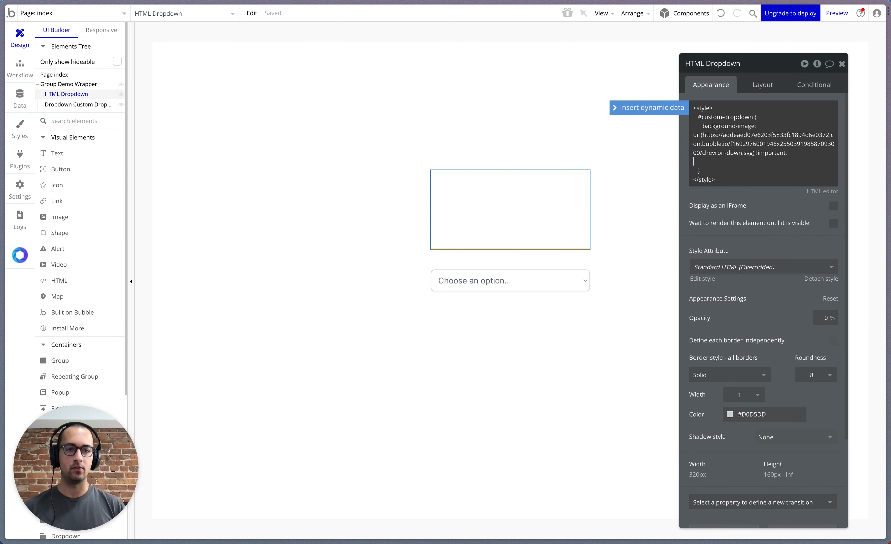
{"action": "key", "text": "Return"}
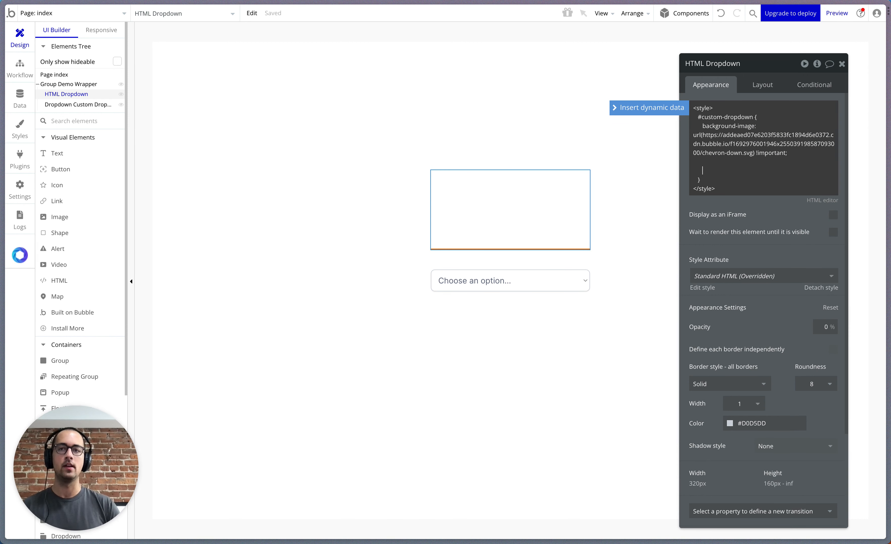
{"action": "type", "text": "back"}
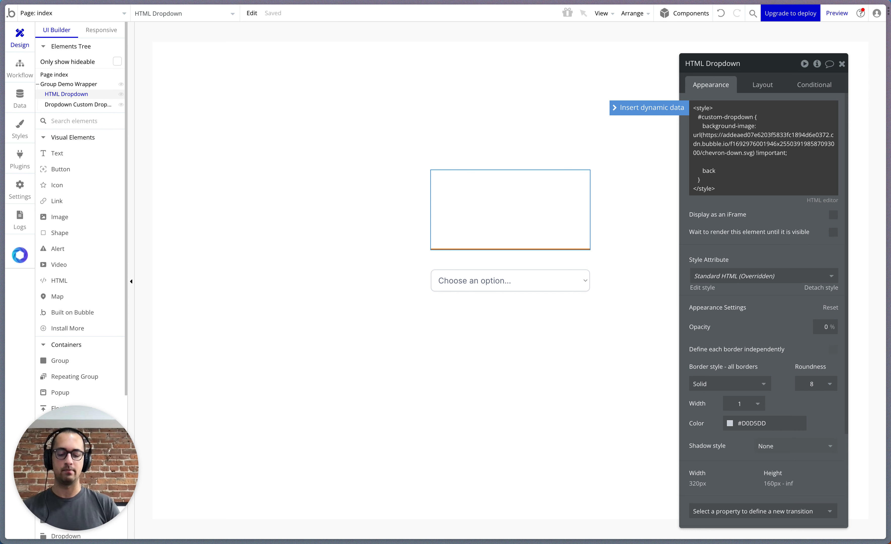
{"action": "type", "text": "ground-pos"}
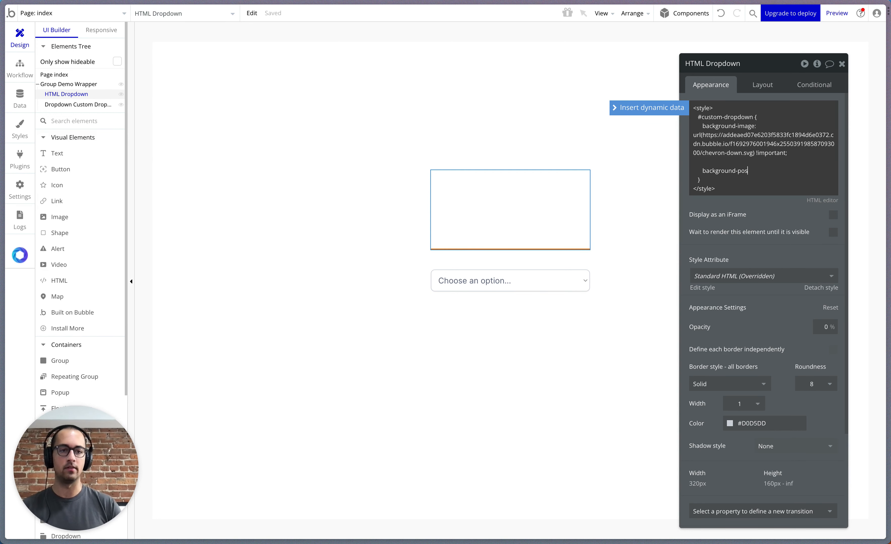
{"action": "type", "text": "ition: "}
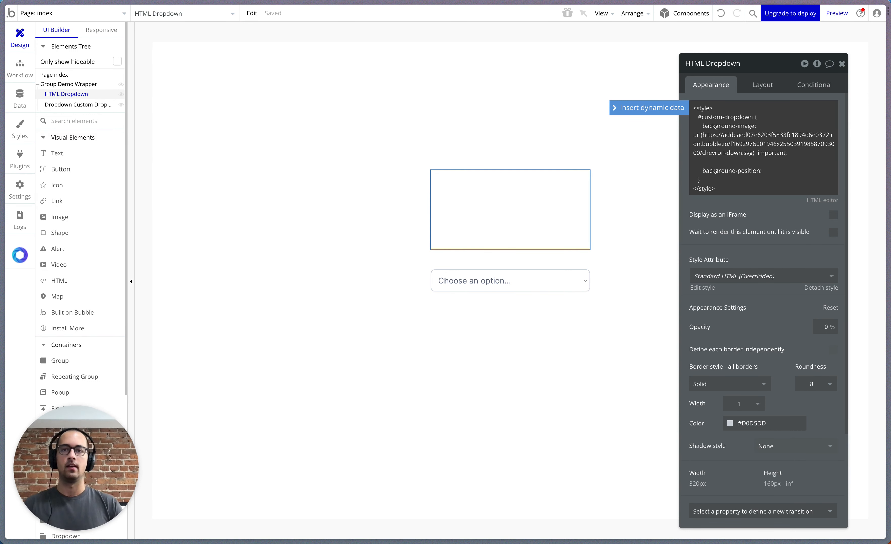
{"action": "type", "text": "right"}
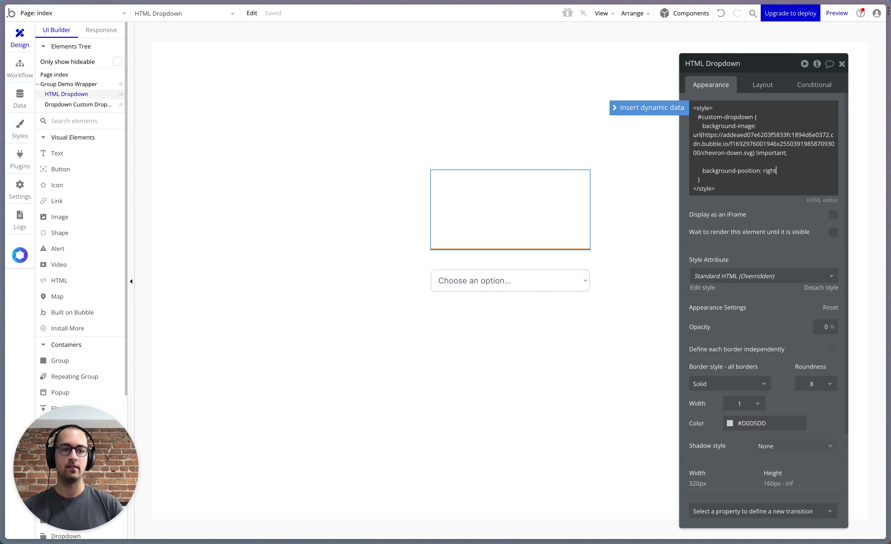
{"action": "type", "text": " 12p"}
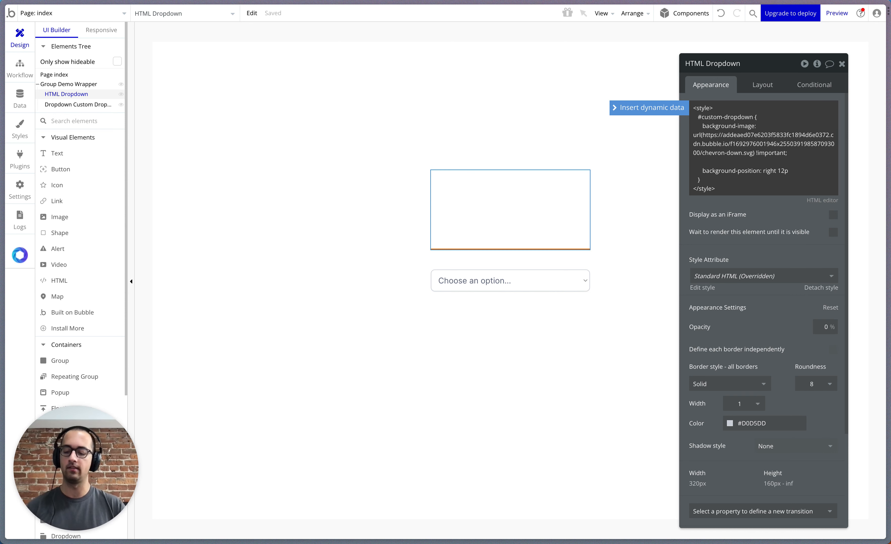
{"action": "type", "text": "x top"}
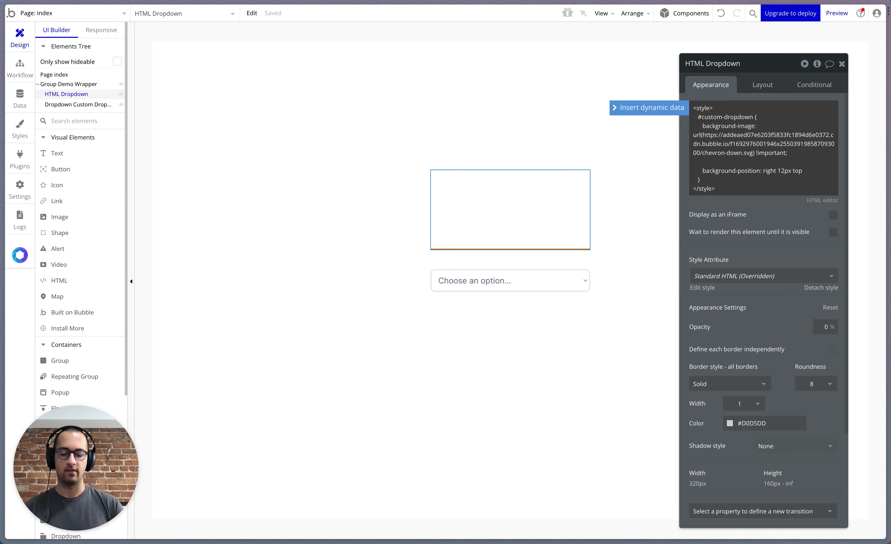
{"action": "type", "text": " 50%"}
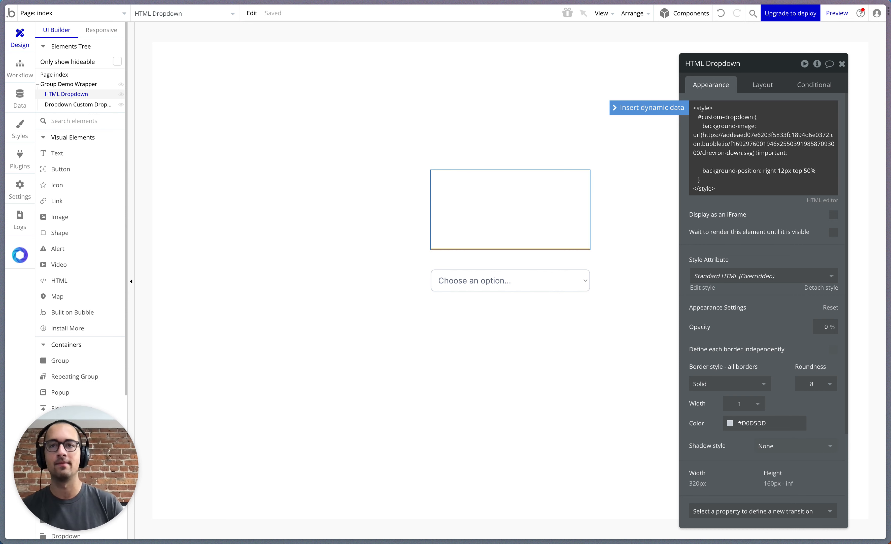
{"action": "type", "text": ", 0"}
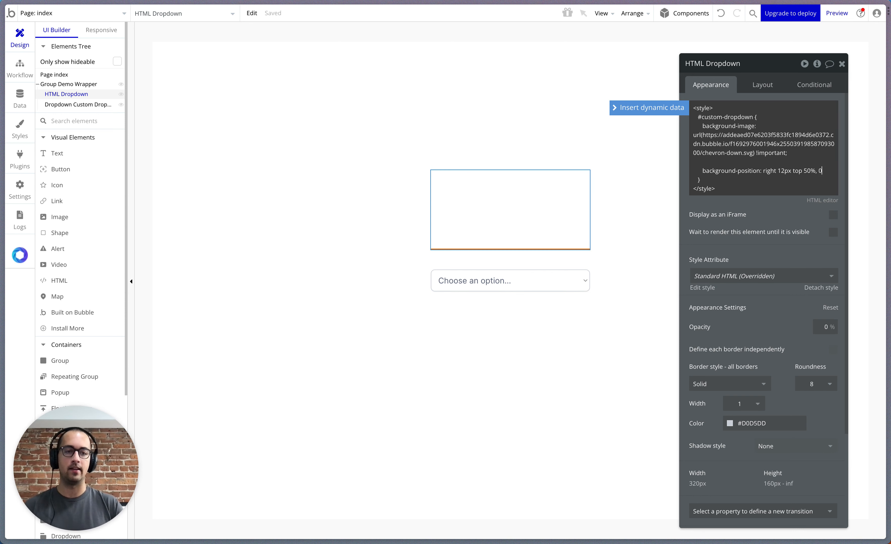
{"action": "type", "text": " 0 !"}
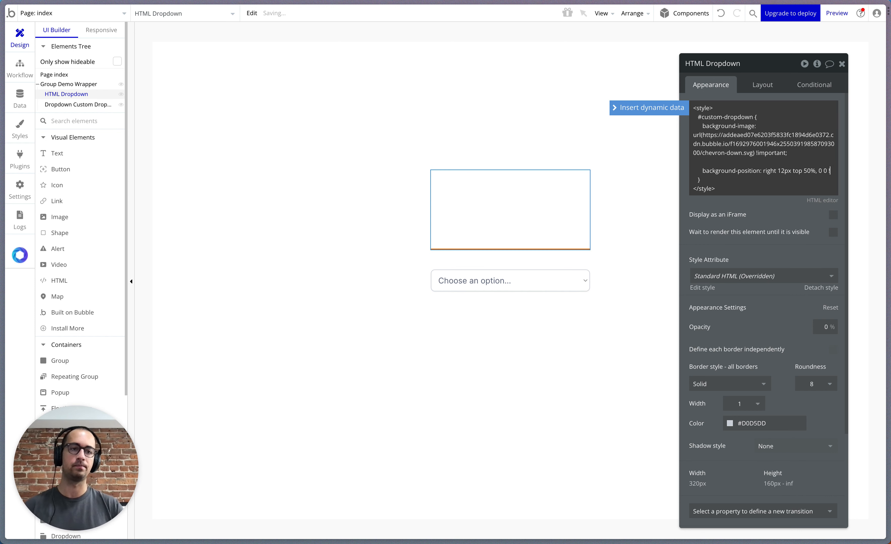
{"action": "type", "text": "important;"}
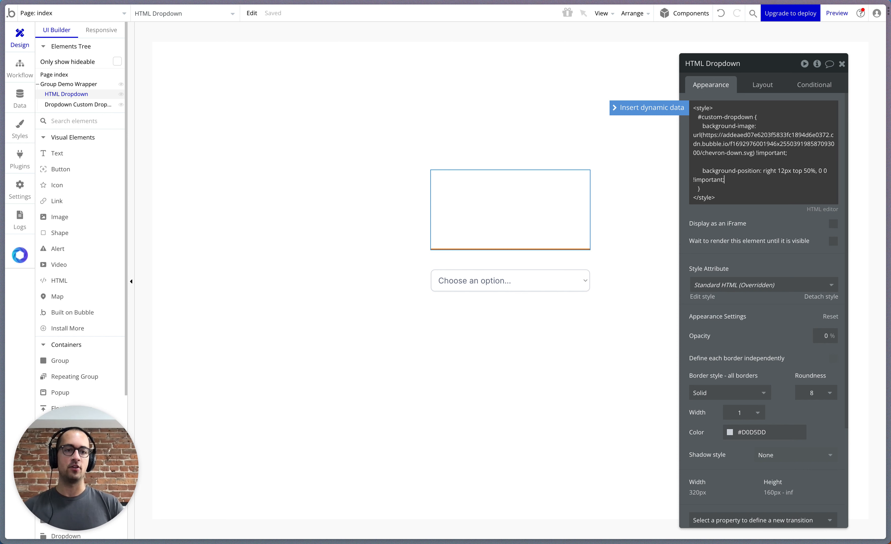
Step: Add the declaration "background-size: auto !important;" below background-position in the #custom-dropdown rule
{"action": "key", "text": "Return"}
{"action": "key", "text": "Return"}
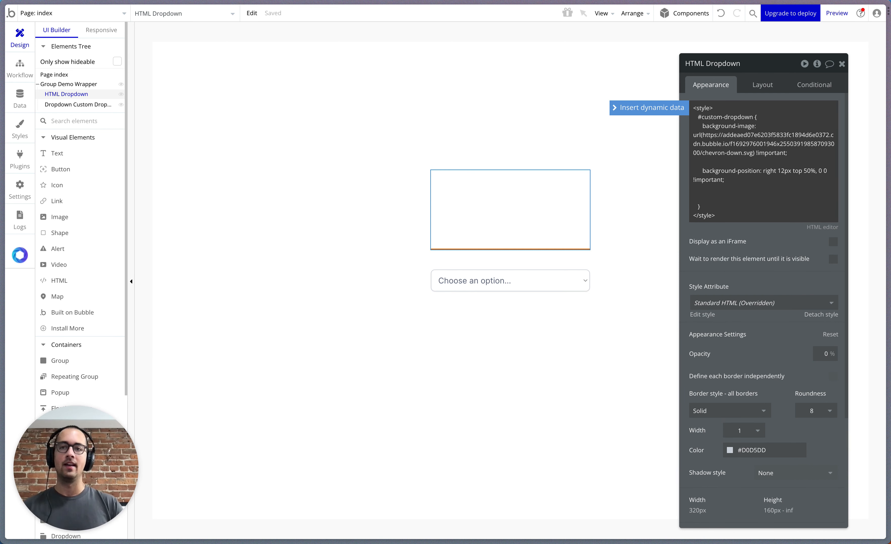
{"action": "type", "text": "background"}
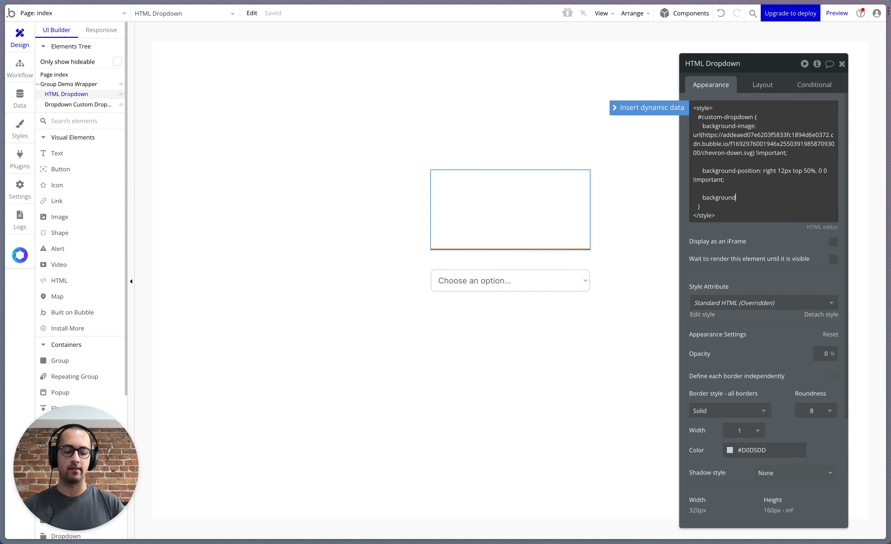
{"action": "type", "text": "-size"}
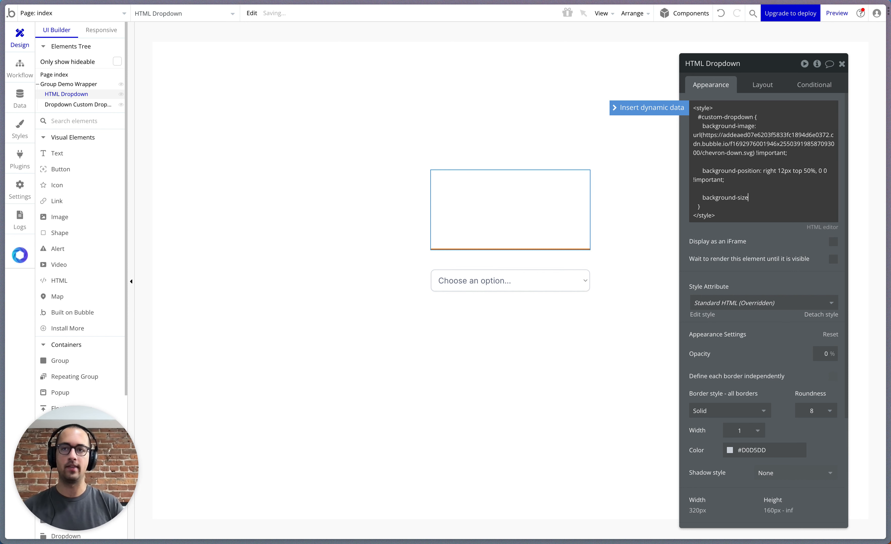
{"action": "type", "text": ":"}
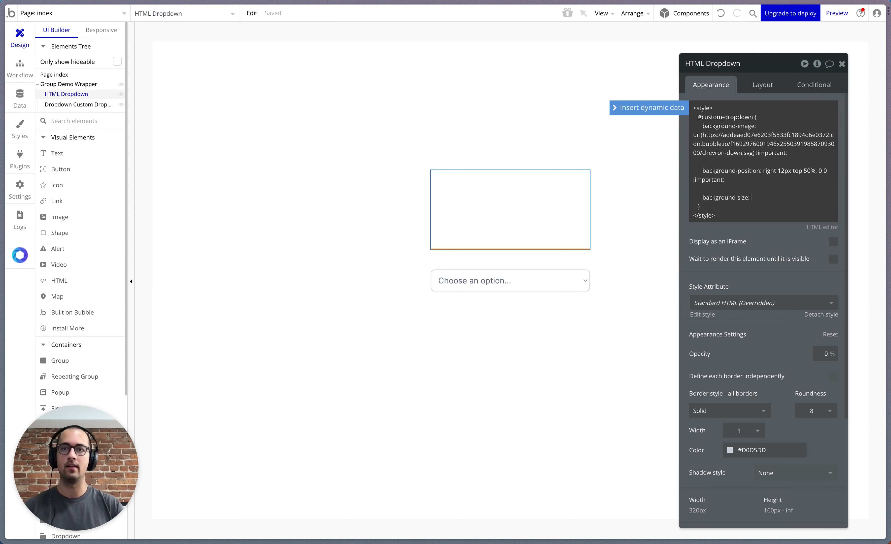
{"action": "type", "text": " auto !"}
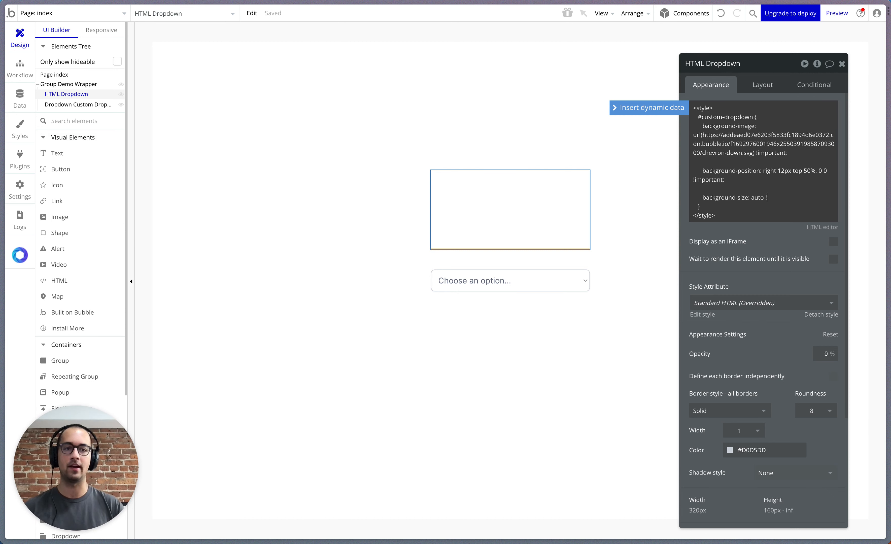
{"action": "type", "text": "important;"}
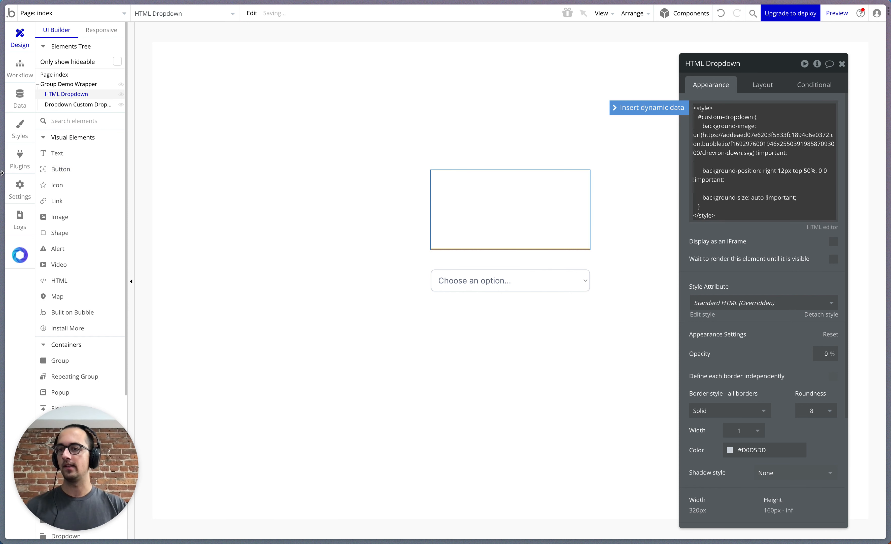
Step: Switch to the app preview and test the custom dropdown by choosing Oolong Tea
{"action": "mouse_move", "coordinate": [1, 171]}
{"action": "left_click", "coordinate": [47, 172]}
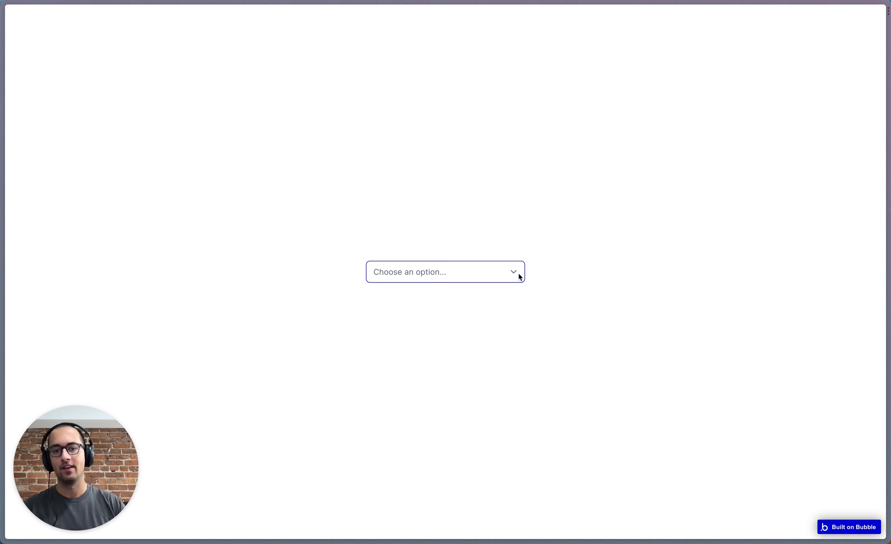
{"action": "left_click", "coordinate": [503, 272]}
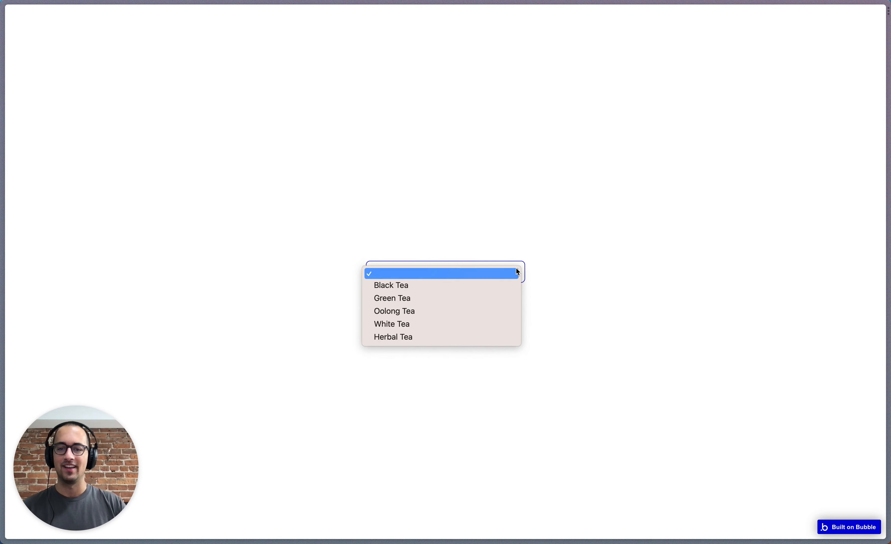
{"action": "left_click", "coordinate": [485, 310]}
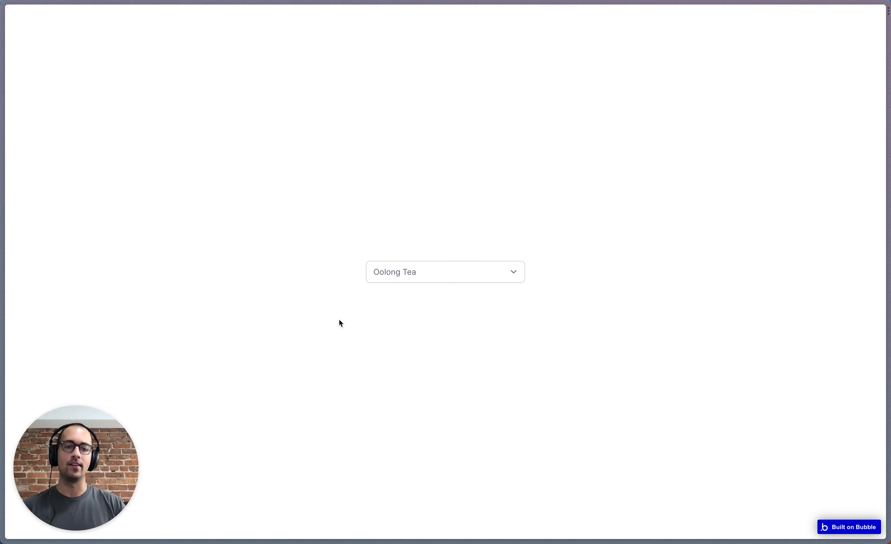
Step: Switch back to the Bubble editor, add a standard Dropdown below the custom one in Group Demo Wrapper, and align it horizontally to the centre
{"action": "mouse_move", "coordinate": [2, 233]}
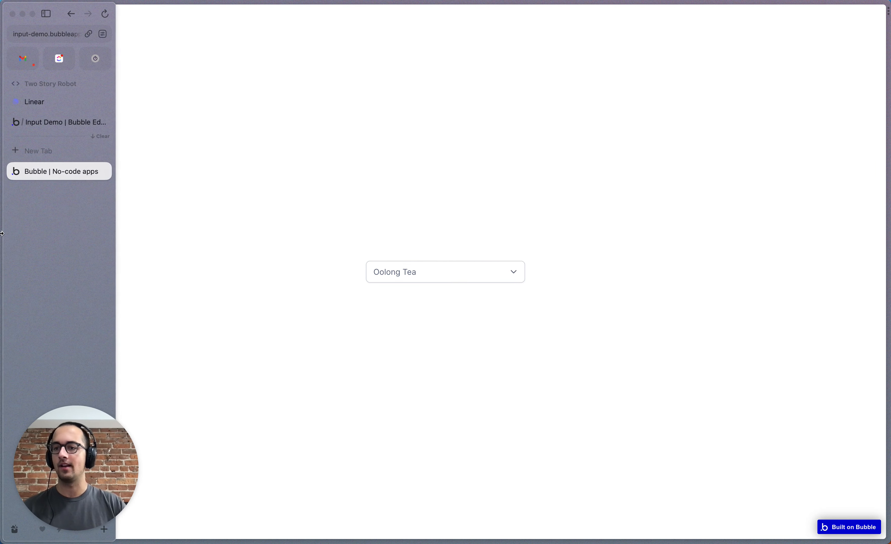
{"action": "left_click", "coordinate": [49, 145]}
{"action": "left_click", "coordinate": [178, 227]}
{"action": "mouse_move", "coordinate": [2, 212]}
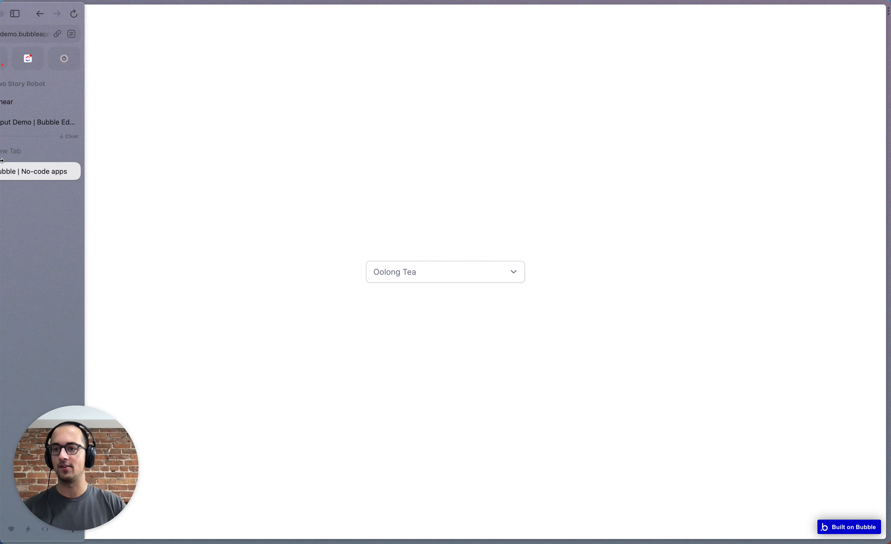
{"action": "left_click", "coordinate": [50, 124]}
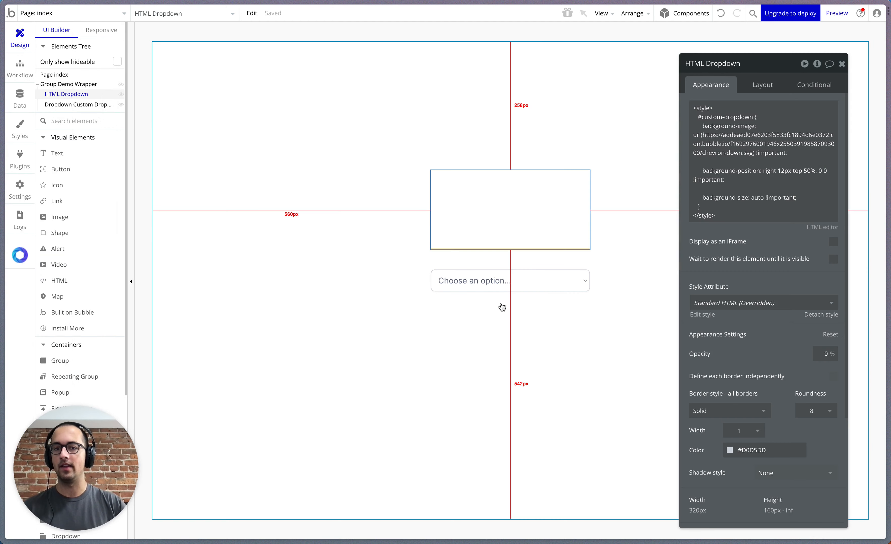
{"action": "scroll", "coordinate": [83, 322], "scroll_direction": "down", "scroll_amount": 3}
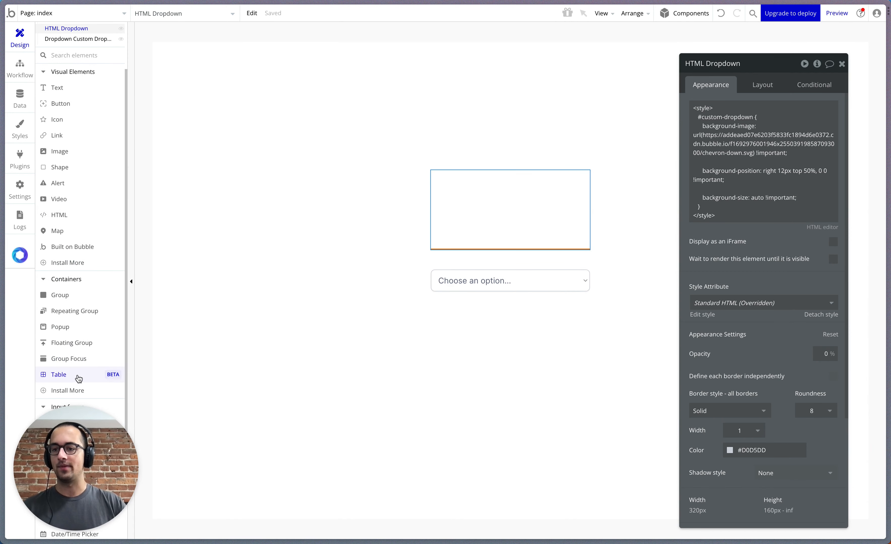
{"action": "scroll", "coordinate": [70, 307], "scroll_direction": "down", "scroll_amount": 2}
{"action": "scroll", "coordinate": [72, 315], "scroll_direction": "down", "scroll_amount": 5}
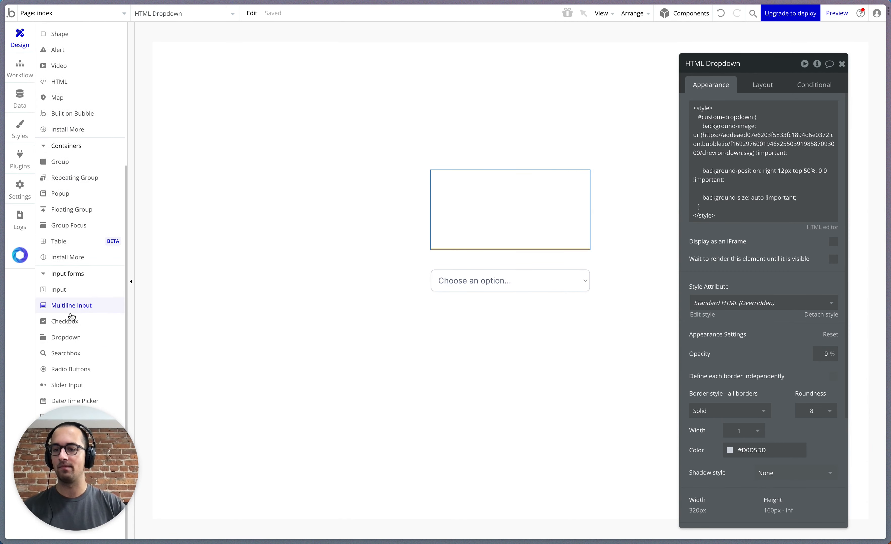
{"action": "left_click", "coordinate": [76, 339]}
{"action": "left_click", "coordinate": [492, 322]}
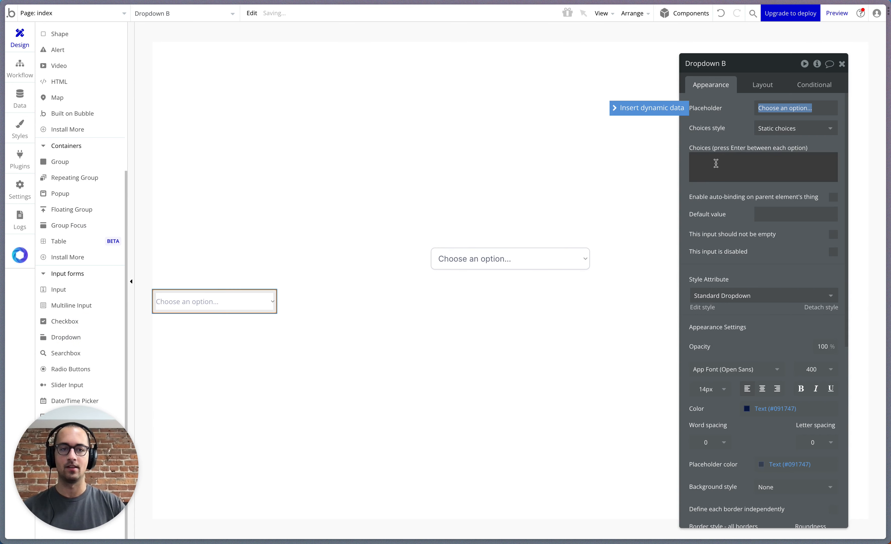
{"action": "left_click", "coordinate": [763, 85]}
{"action": "left_click", "coordinate": [816, 162]}
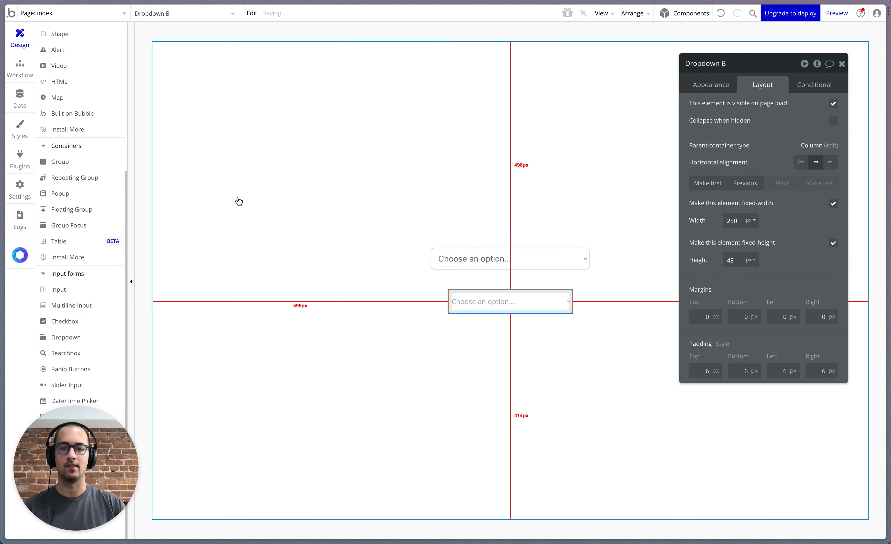
Step: Compare the custom and standard dropdowns in the app preview, and check the installed plugins back in the Bubble editor
{"action": "left_click", "coordinate": [58, 170]}
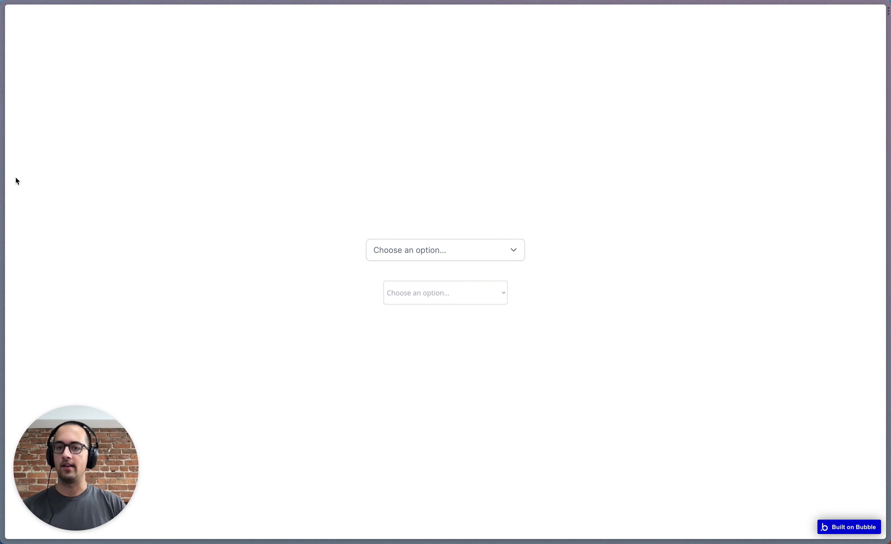
{"action": "mouse_move", "coordinate": [3, 180]}
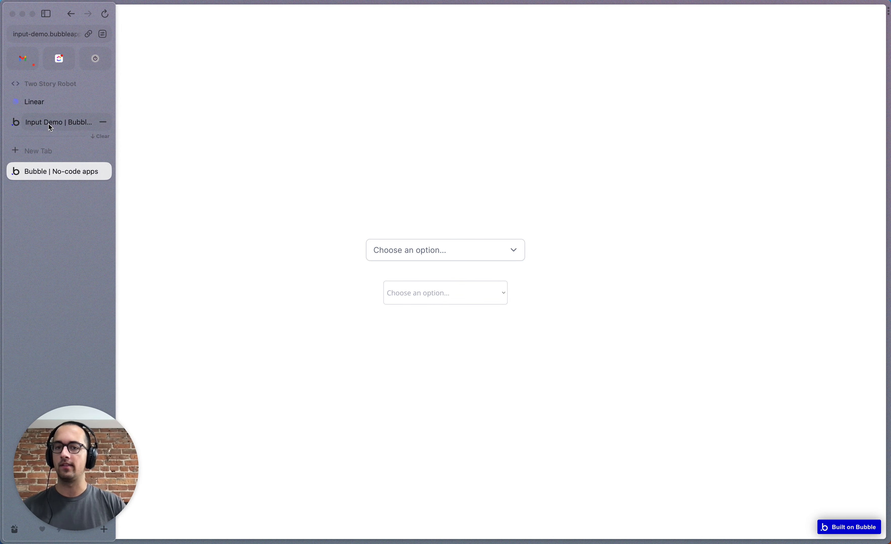
{"action": "left_click", "coordinate": [365, 157]}
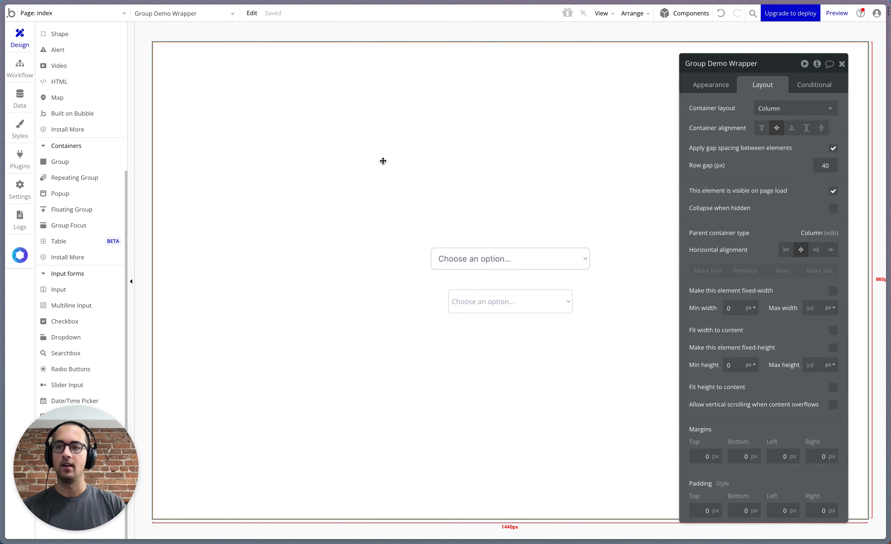
{"action": "left_click", "coordinate": [20, 160]}
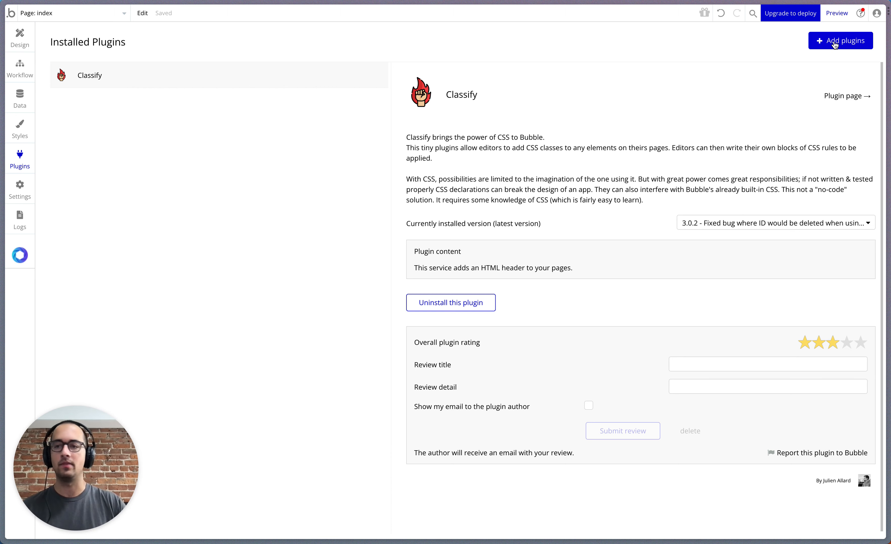
{"action": "left_click", "coordinate": [21, 37]}
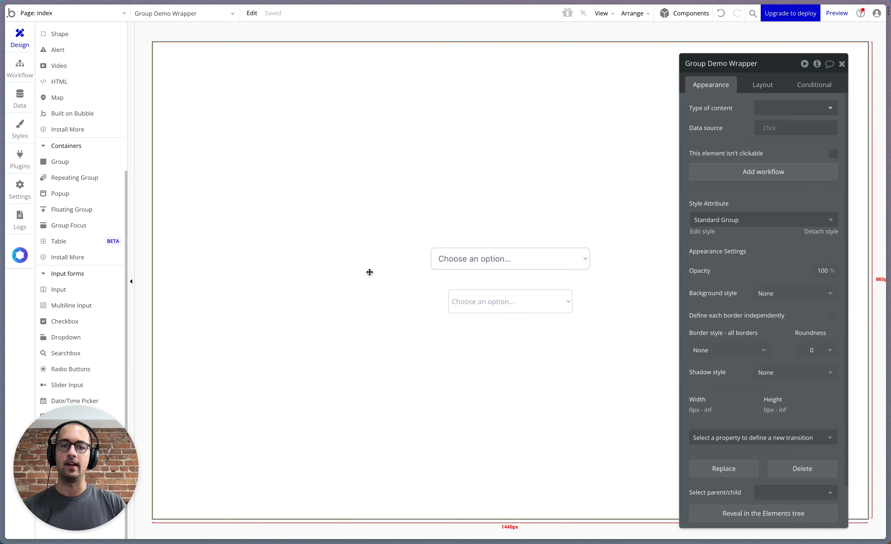
Step: Replace the custom dropdown's ID Attribute with {addClass:"custom-dropdown"}
{"action": "left_click", "coordinate": [541, 263]}
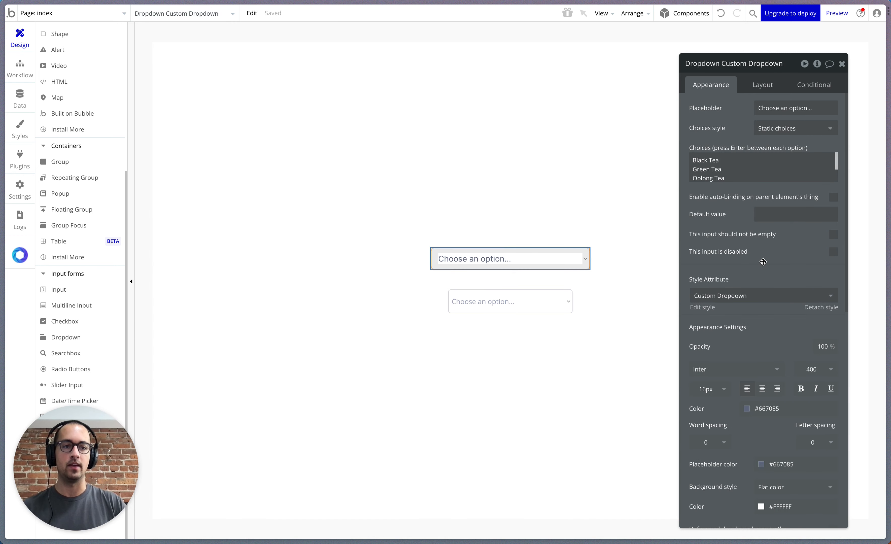
{"action": "scroll", "coordinate": [756, 259], "scroll_direction": "down", "scroll_amount": 5}
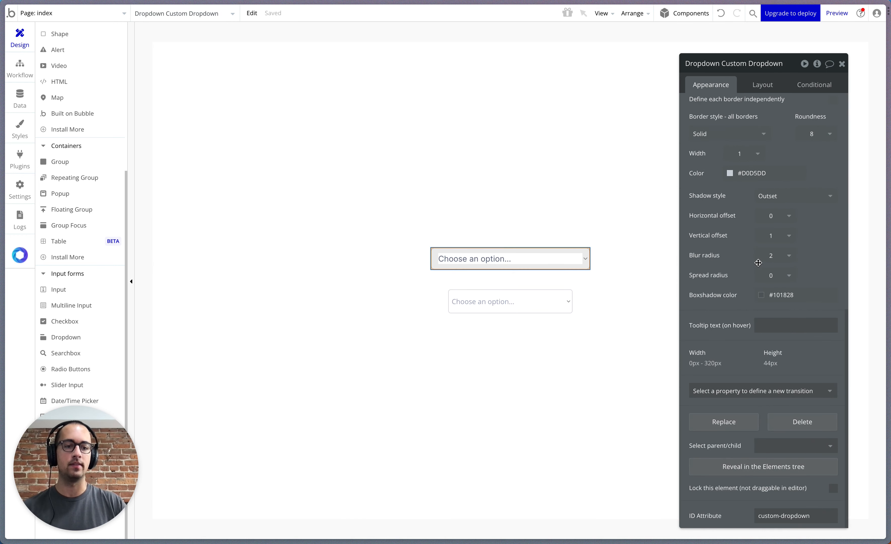
{"action": "left_click", "coordinate": [817, 514]}
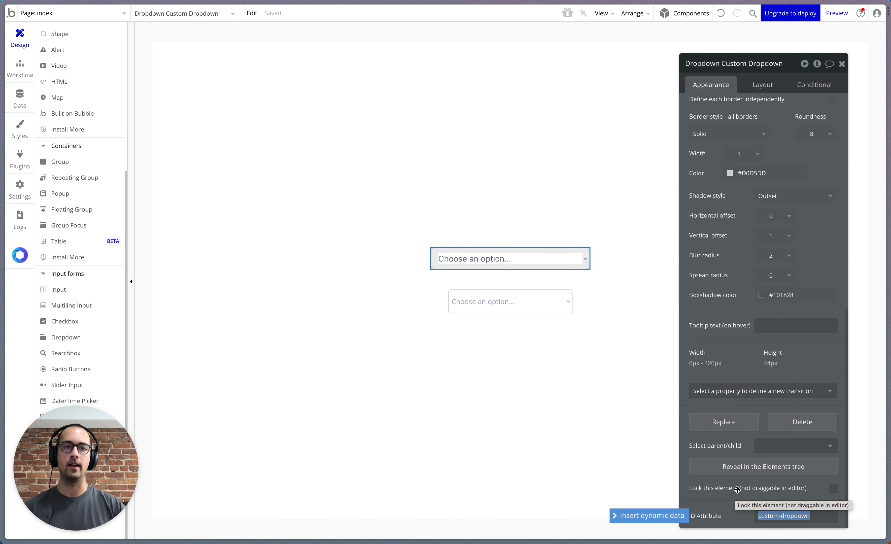
{"action": "type", "text": "{"}
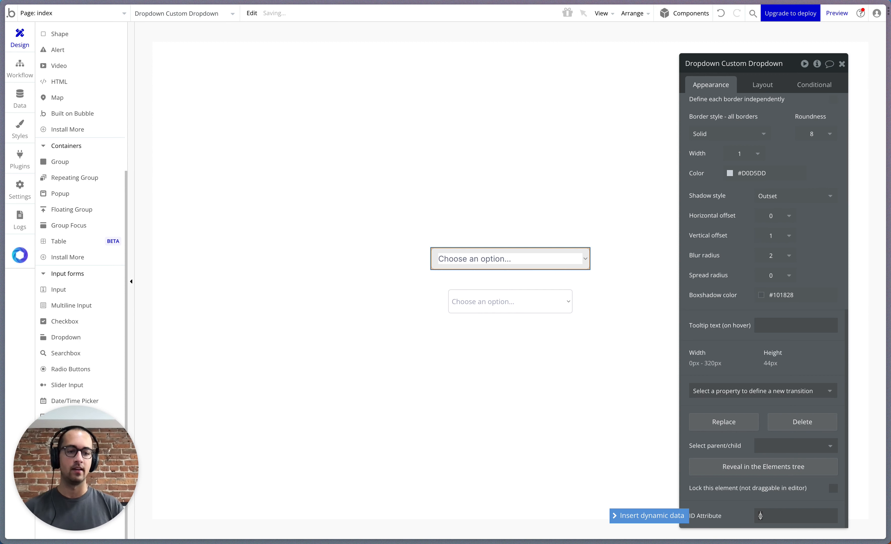
{"action": "type", "text": "addClass"}
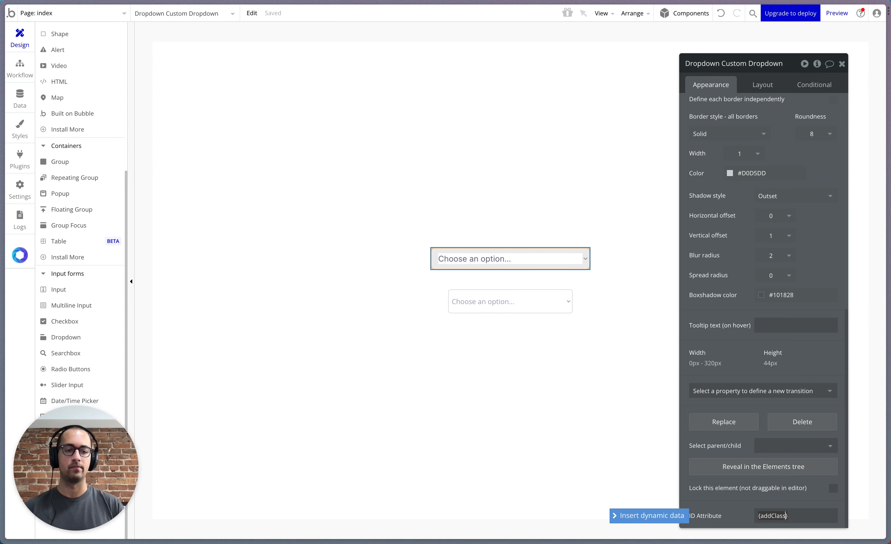
{"action": "type", "text": ":''}"}
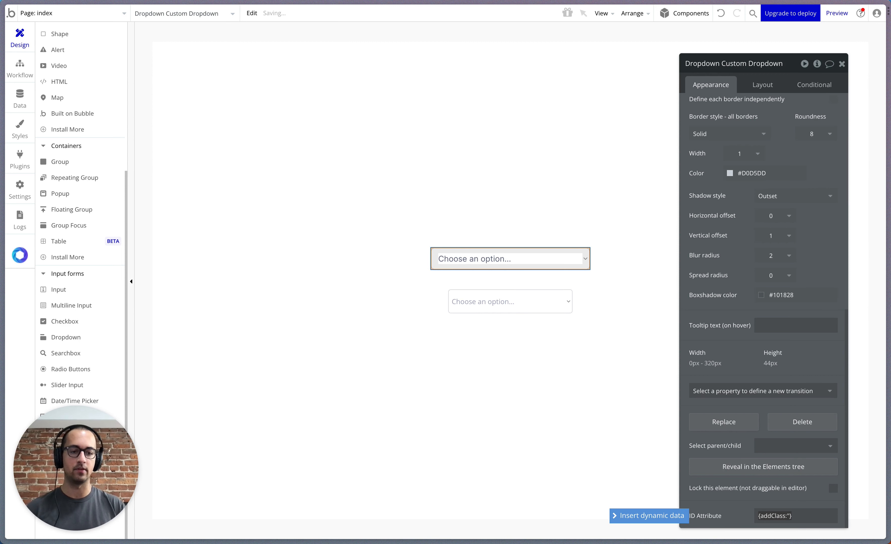
{"action": "left_click", "coordinate": [790, 516]}
{"action": "type", "text": "custom-dropdown"}
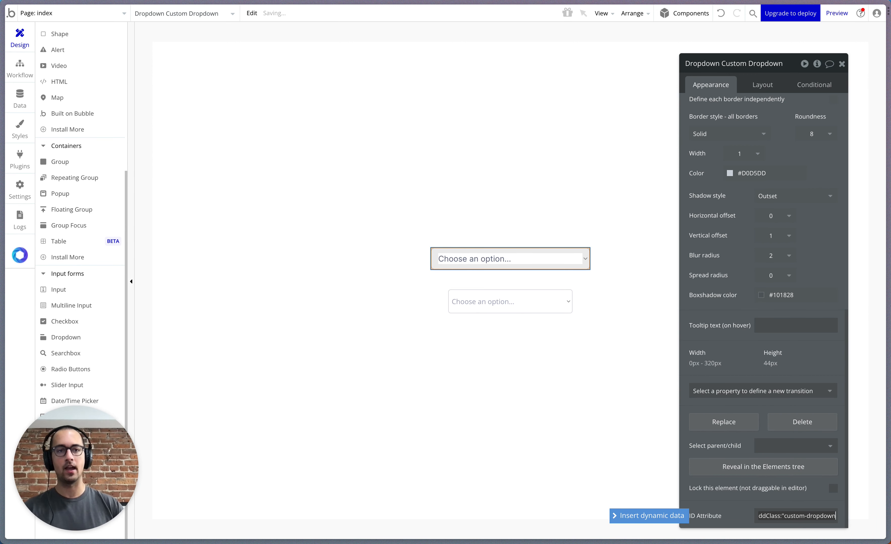
{"action": "key", "text": "Right"}
{"action": "key", "text": "Right"}
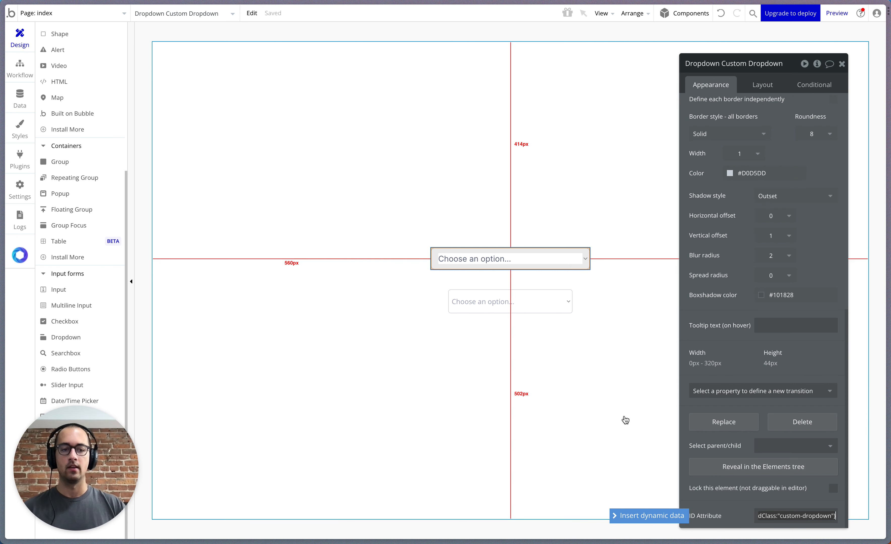
Step: Change the #custom-dropdown ID selector in the HTML Dropdown element's style code to the class selector .custom-dropdown
{"action": "left_click", "coordinate": [545, 258]}
{"action": "left_click", "coordinate": [524, 199]}
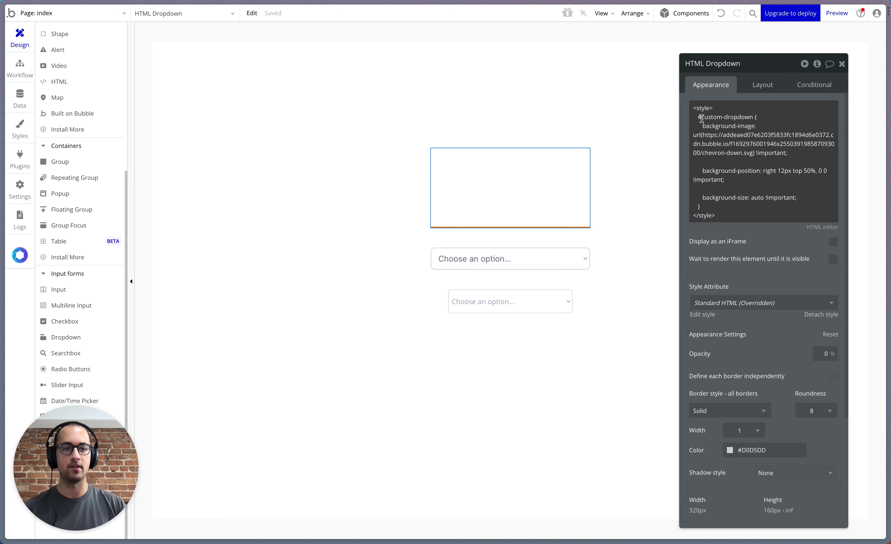
{"action": "left_click", "coordinate": [701, 120]}
{"action": "key", "text": "ctrl+a"}
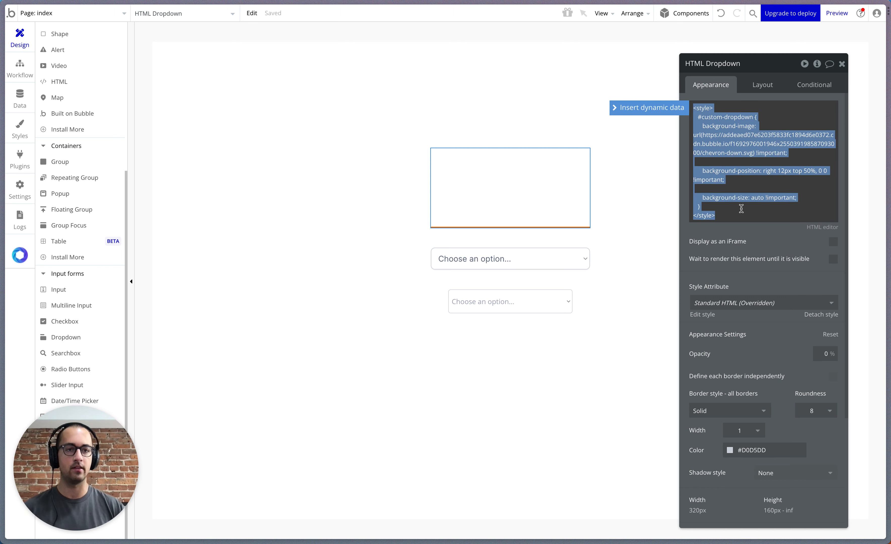
{"action": "left_click", "coordinate": [701, 118]}
{"action": "key", "text": "BackSpace"}
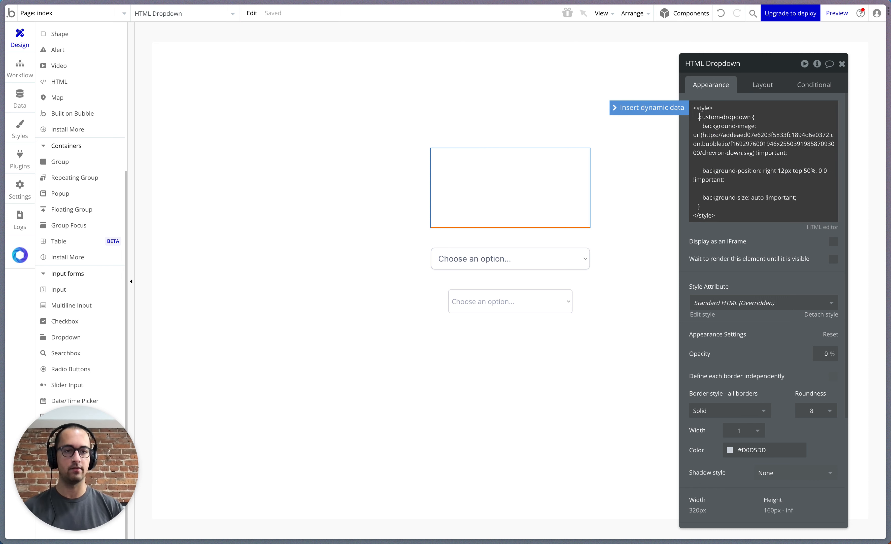
Step: Paste two copies of the custom dropdown into the demo group and delete the standard dropdown
{"action": "left_click", "coordinate": [520, 258]}
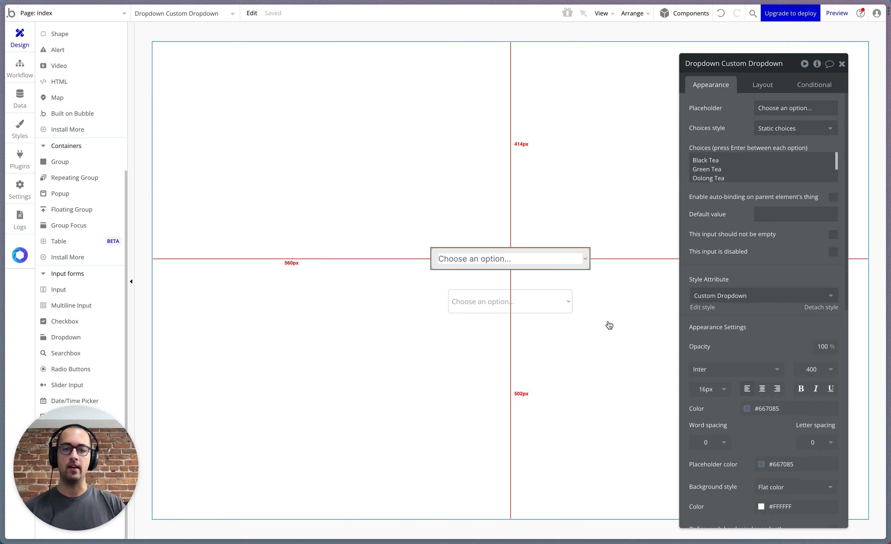
{"action": "key", "text": "ctrl+v"}
{"action": "key", "text": "ctrl+v"}
{"action": "left_click", "coordinate": [537, 258]}
{"action": "key", "text": "Delete"}
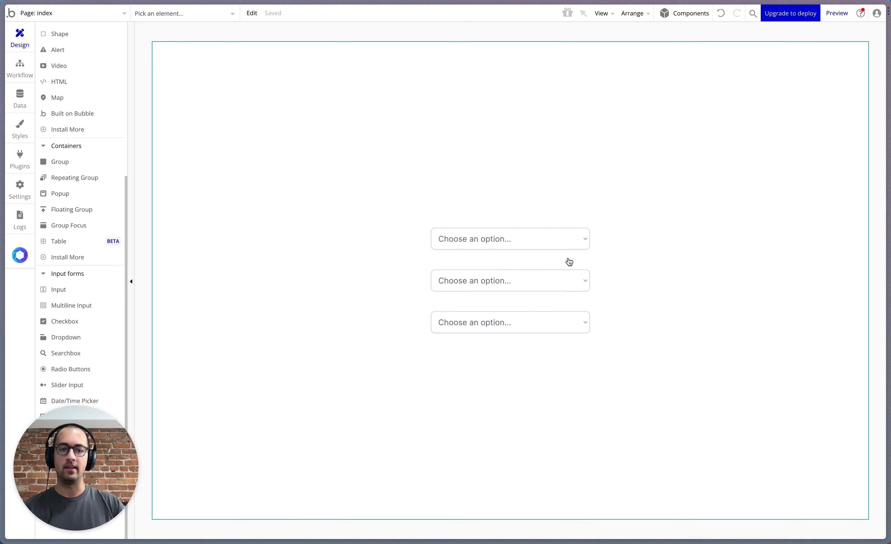
Step: Switch to the app preview to check the duplicated custom dropdowns
{"action": "mouse_move", "coordinate": [1, 254]}
{"action": "left_click", "coordinate": [59, 170]}
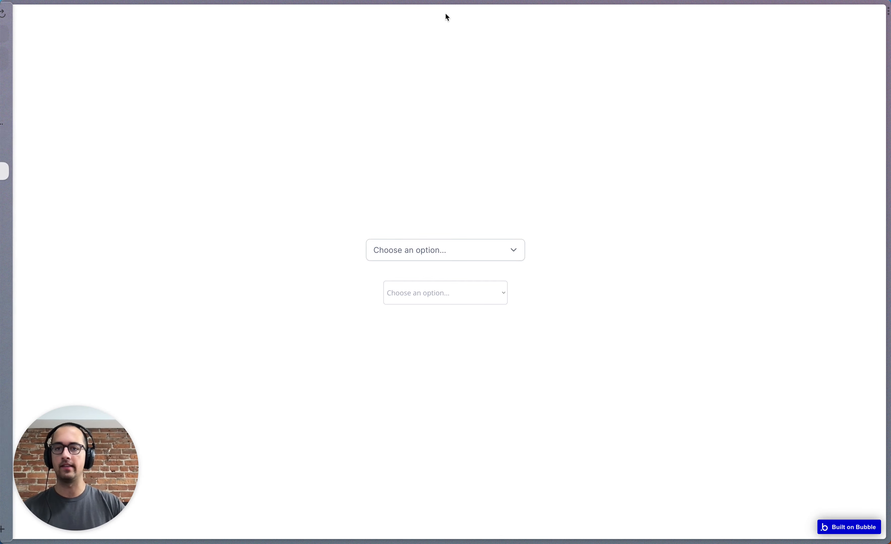